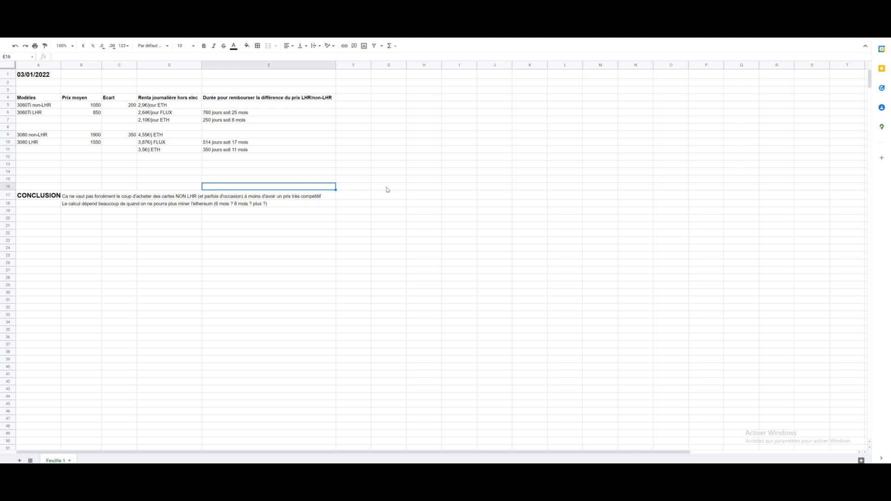
- Review the 3060Ti non-LHR and 3060Ti LHR rows and their average prices in the comparison table
{"action": "left_click", "coordinate": [35, 107]}
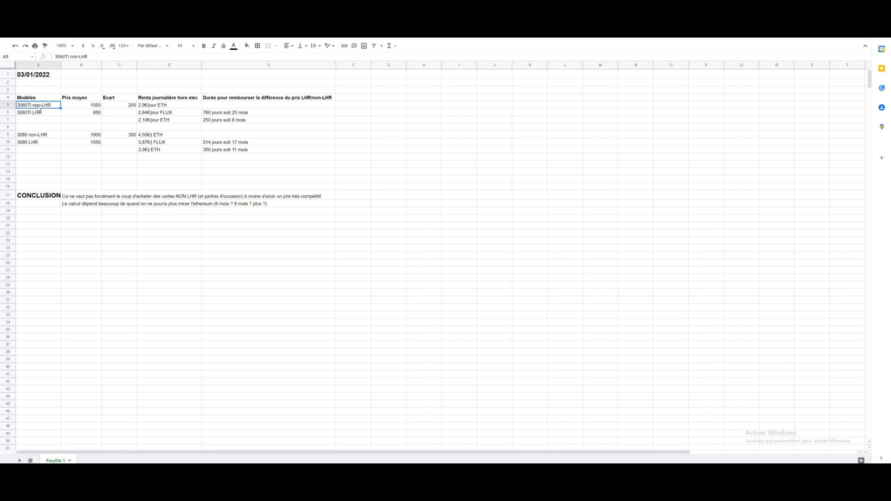
{"action": "left_click", "coordinate": [36, 116]}
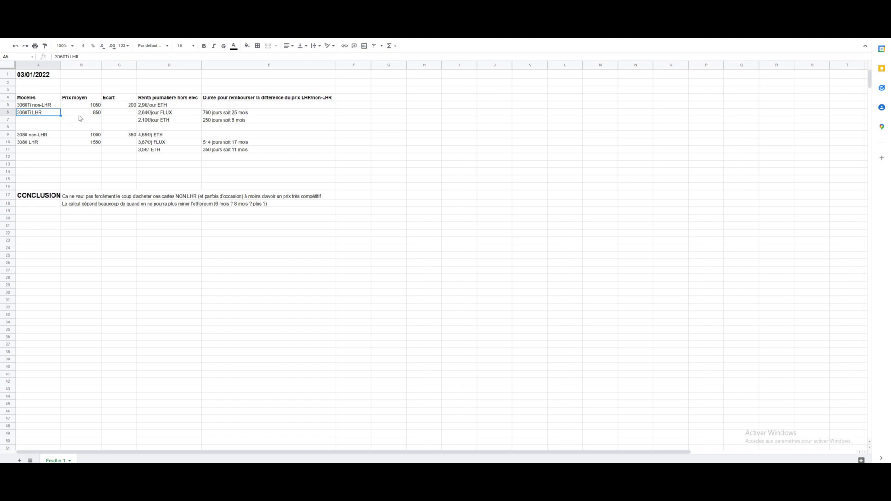
{"action": "key", "text": "Right"}
{"action": "left_click", "coordinate": [85, 98]}
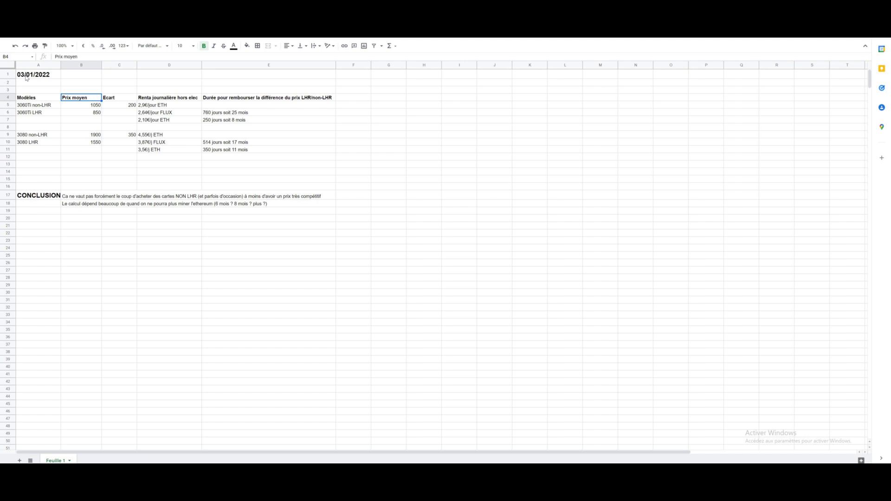
{"action": "left_click", "coordinate": [86, 112]}
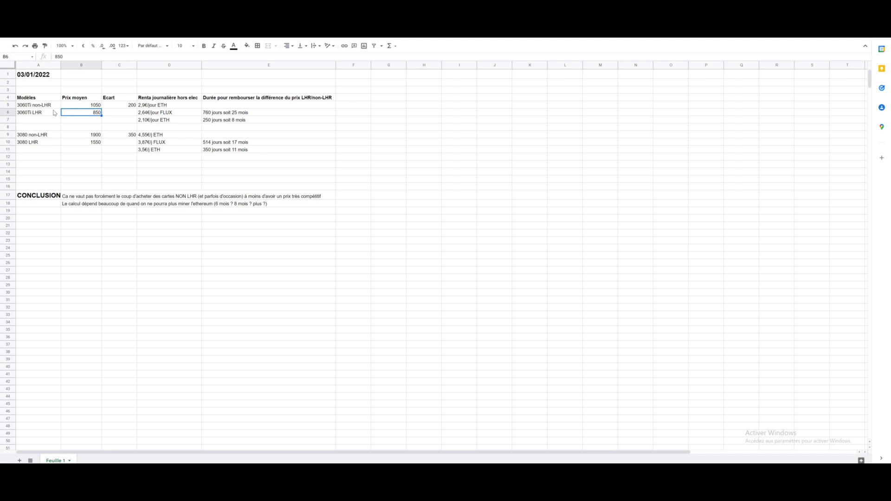
{"action": "key", "text": "Up"}
{"action": "key", "text": "Left"}
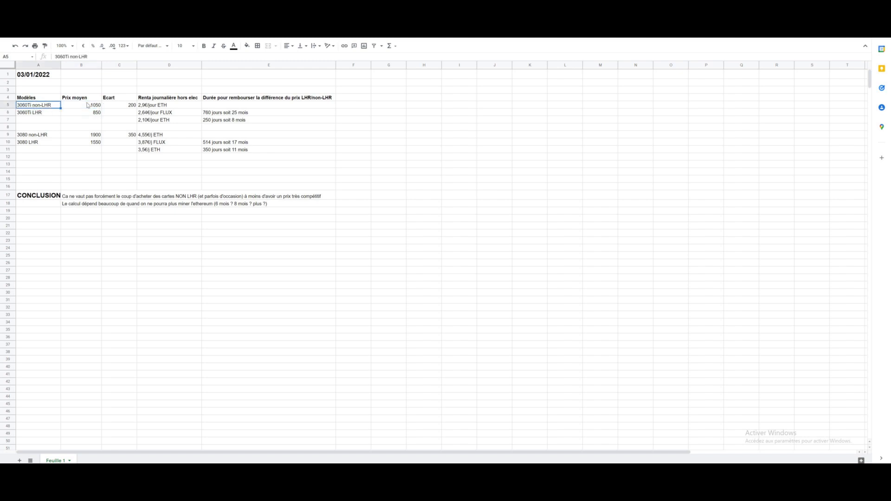
{"action": "key", "text": "Right"}
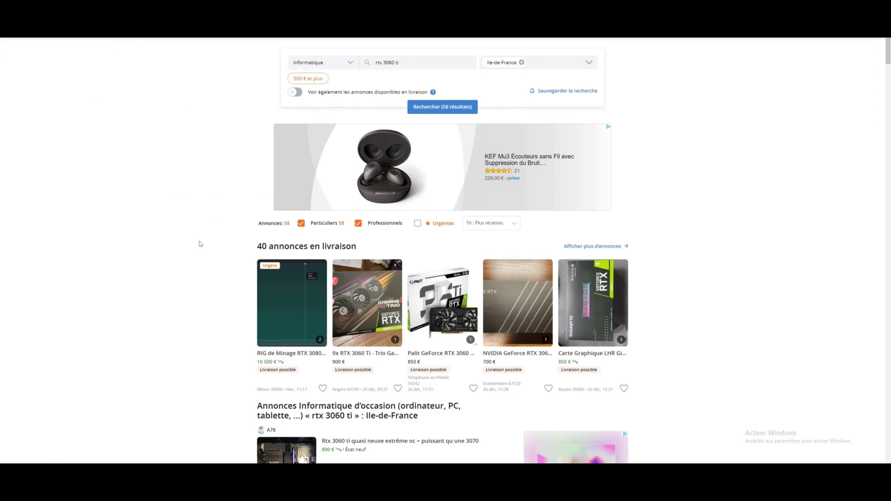
- Switch to the classified-ads results for "rtx 3060 ti" in Ile-de-France and compare asking prices of LHR and non-LHR cards
{"action": "scroll", "coordinate": [418, 205], "scroll_direction": "down", "scroll_amount": 8}
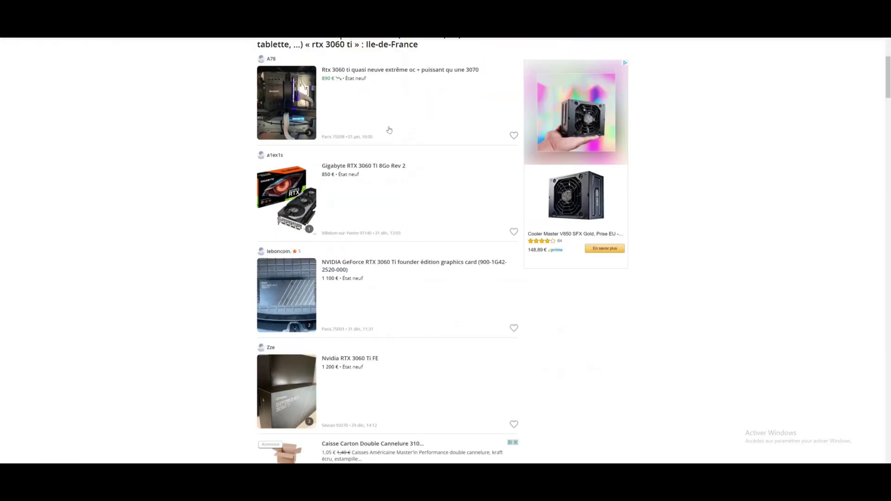
{"action": "scroll", "coordinate": [374, 134], "scroll_direction": "down", "scroll_amount": 1}
{"action": "scroll", "coordinate": [374, 134], "scroll_direction": "down", "scroll_amount": 2}
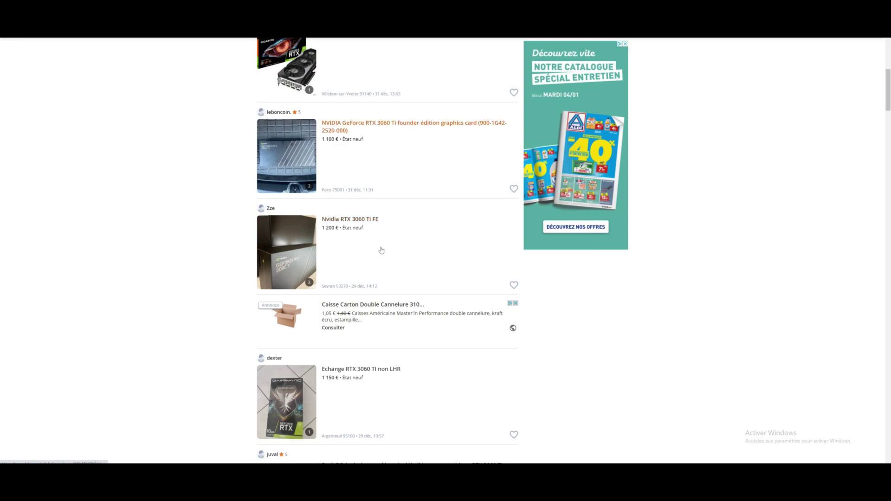
{"action": "scroll", "coordinate": [344, 95], "scroll_direction": "down", "scroll_amount": 2}
{"action": "scroll", "coordinate": [343, 94], "scroll_direction": "up", "scroll_amount": 1}
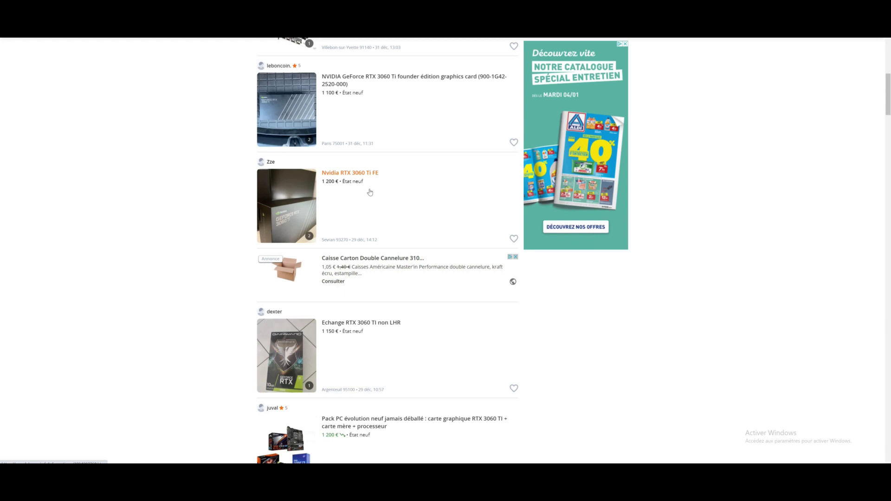
{"action": "scroll", "coordinate": [370, 193], "scroll_direction": "down", "scroll_amount": 4}
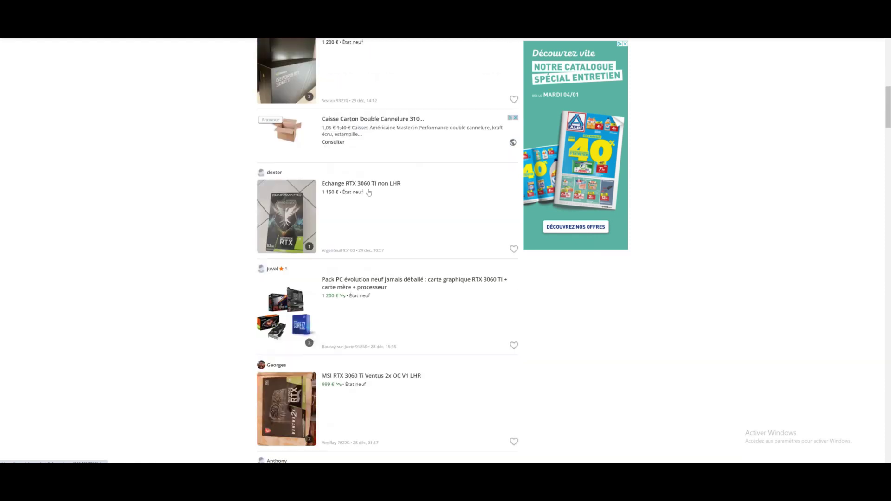
{"action": "scroll", "coordinate": [353, 187], "scroll_direction": "up", "scroll_amount": 4}
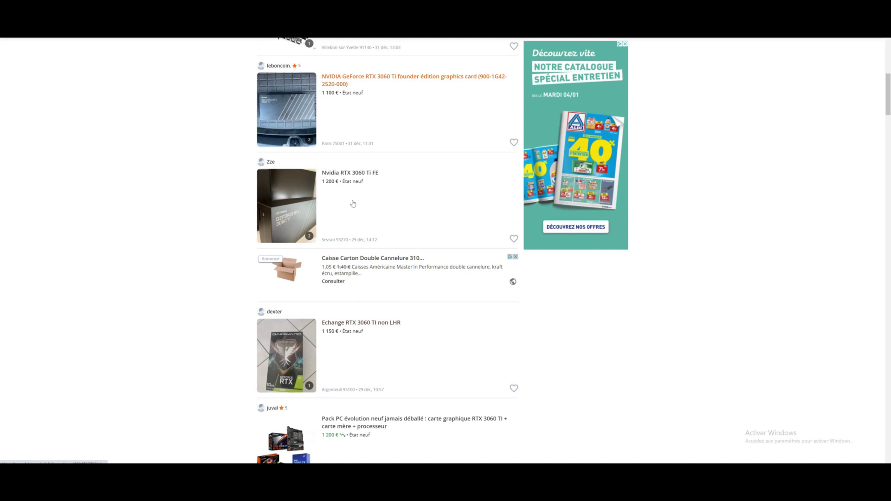
{"action": "scroll", "coordinate": [352, 203], "scroll_direction": "down", "scroll_amount": 10}
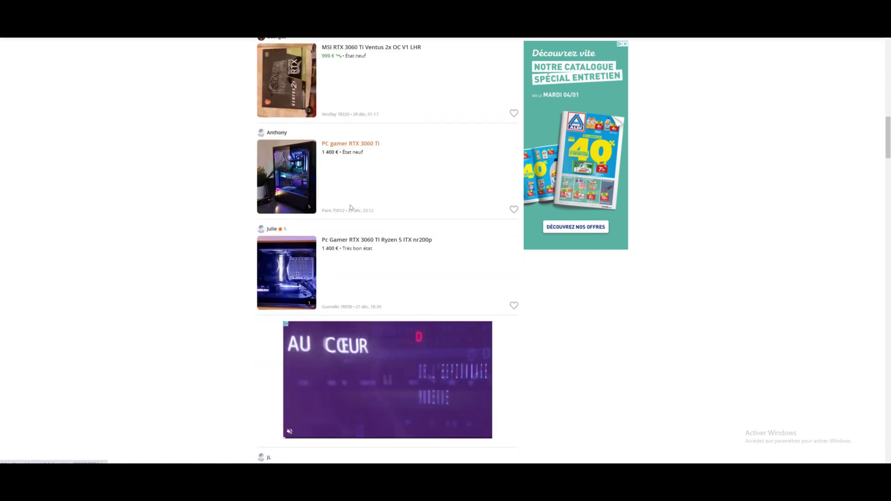
{"action": "scroll", "coordinate": [350, 207], "scroll_direction": "down", "scroll_amount": 15}
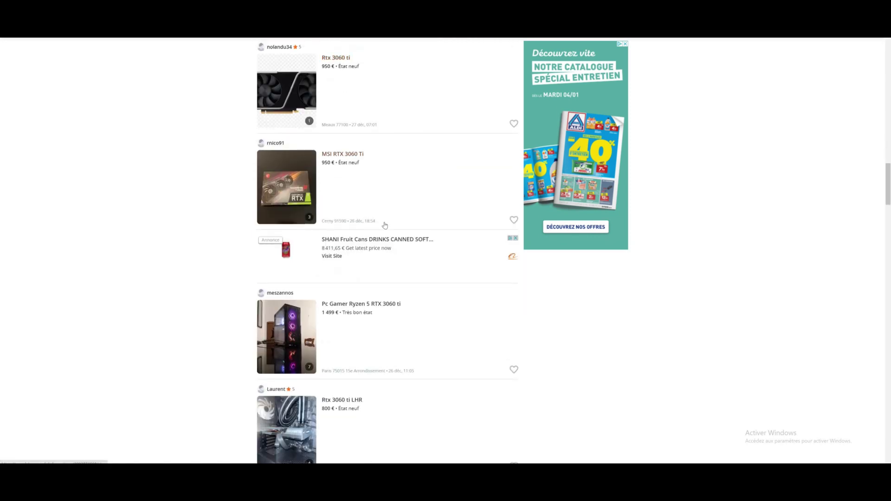
{"action": "scroll", "coordinate": [385, 226], "scroll_direction": "down", "scroll_amount": 4}
{"action": "scroll", "coordinate": [385, 226], "scroll_direction": "down", "scroll_amount": 10}
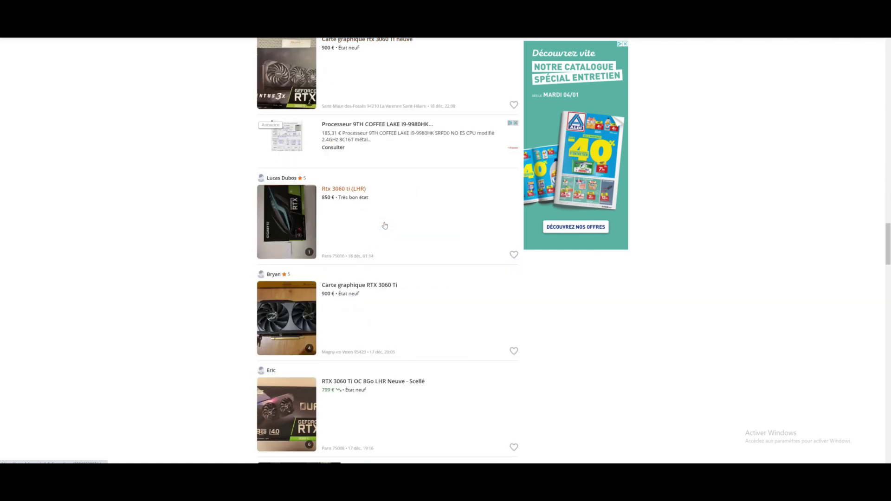
{"action": "scroll", "coordinate": [384, 225], "scroll_direction": "up", "scroll_amount": 6}
{"action": "scroll", "coordinate": [385, 225], "scroll_direction": "down", "scroll_amount": 8}
{"action": "scroll", "coordinate": [385, 226], "scroll_direction": "down", "scroll_amount": 10}
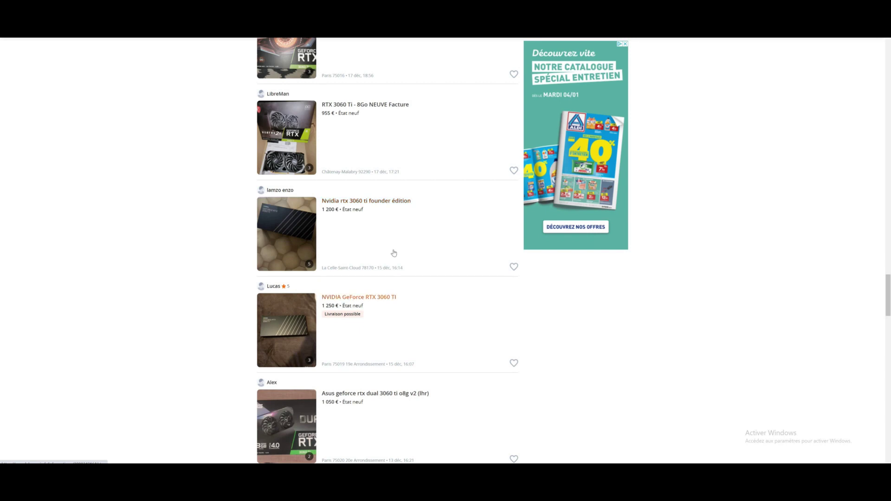
{"action": "scroll", "coordinate": [394, 255], "scroll_direction": "down", "scroll_amount": 4}
{"action": "scroll", "coordinate": [390, 255], "scroll_direction": "up", "scroll_amount": 6}
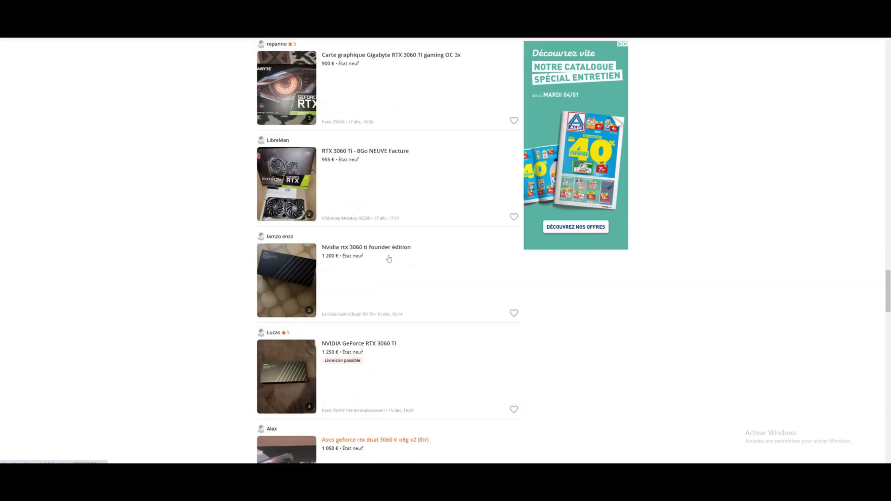
{"action": "scroll", "coordinate": [388, 260], "scroll_direction": "up", "scroll_amount": 8}
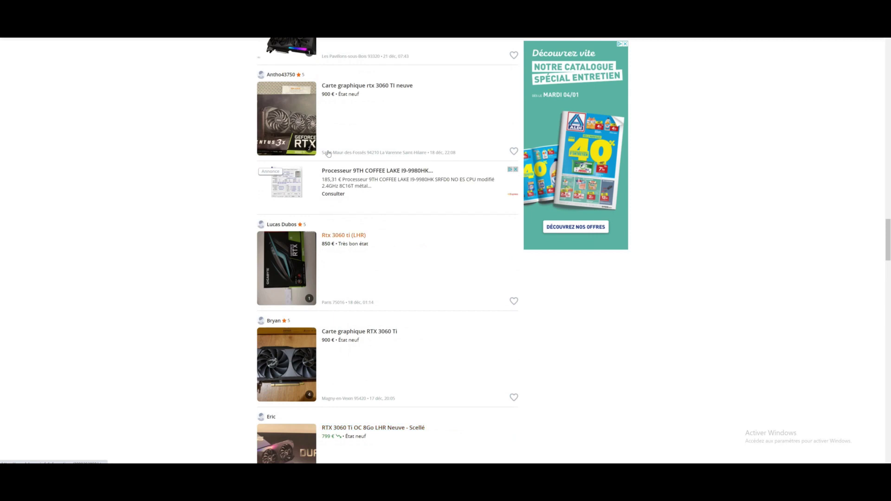
{"action": "scroll", "coordinate": [328, 155], "scroll_direction": "down", "scroll_amount": 2}
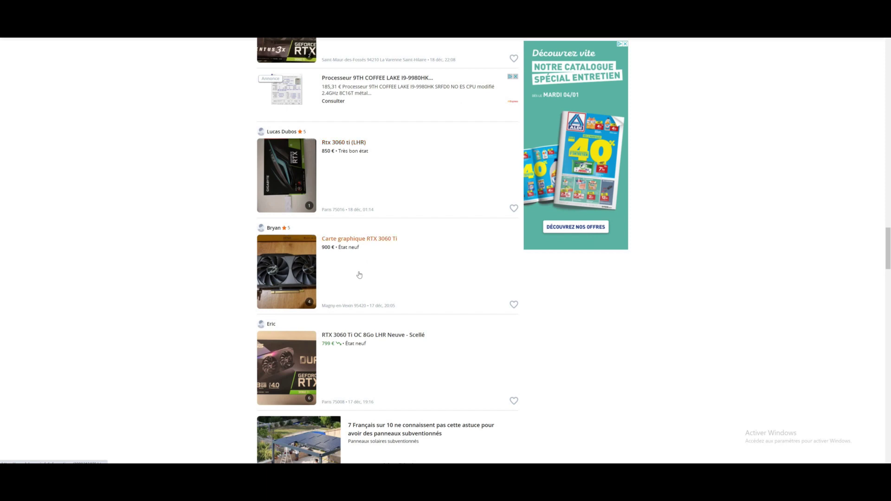
{"action": "scroll", "coordinate": [359, 275], "scroll_direction": "down", "scroll_amount": 15}
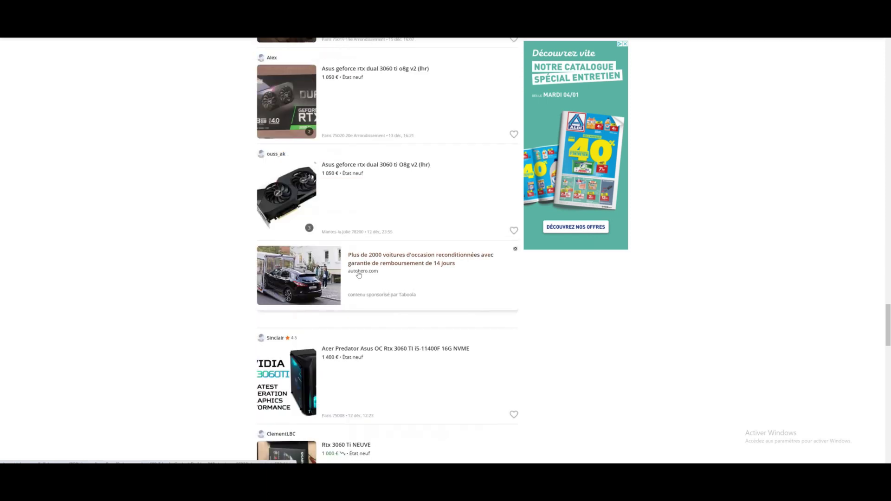
{"action": "scroll", "coordinate": [359, 275], "scroll_direction": "down", "scroll_amount": 5}
{"action": "scroll", "coordinate": [329, 244], "scroll_direction": "down", "scroll_amount": 3}
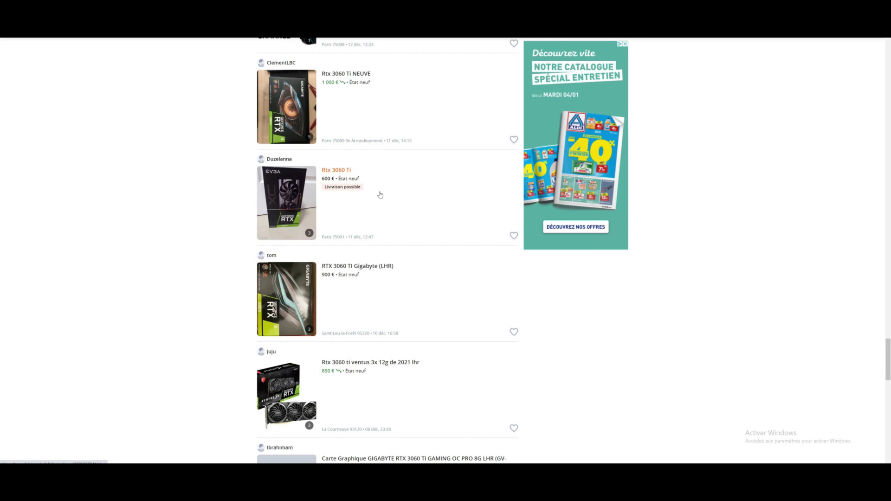
{"action": "scroll", "coordinate": [371, 135], "scroll_direction": "down", "scroll_amount": 2}
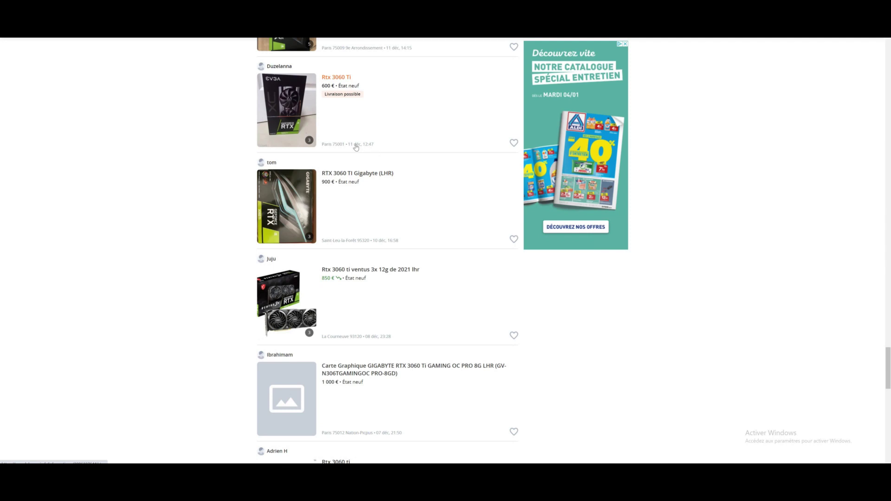
{"action": "scroll", "coordinate": [356, 147], "scroll_direction": "down", "scroll_amount": 3}
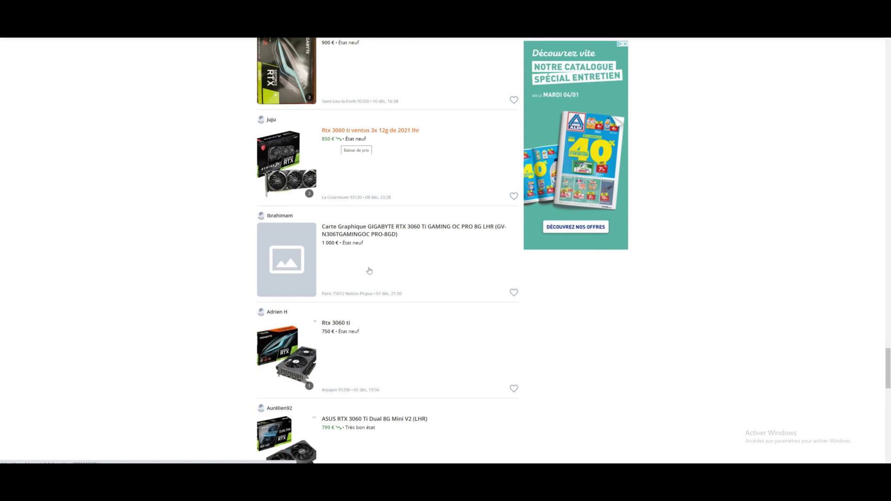
{"action": "scroll", "coordinate": [372, 175], "scroll_direction": "down", "scroll_amount": 3}
{"action": "scroll", "coordinate": [372, 175], "scroll_direction": "up", "scroll_amount": 4}
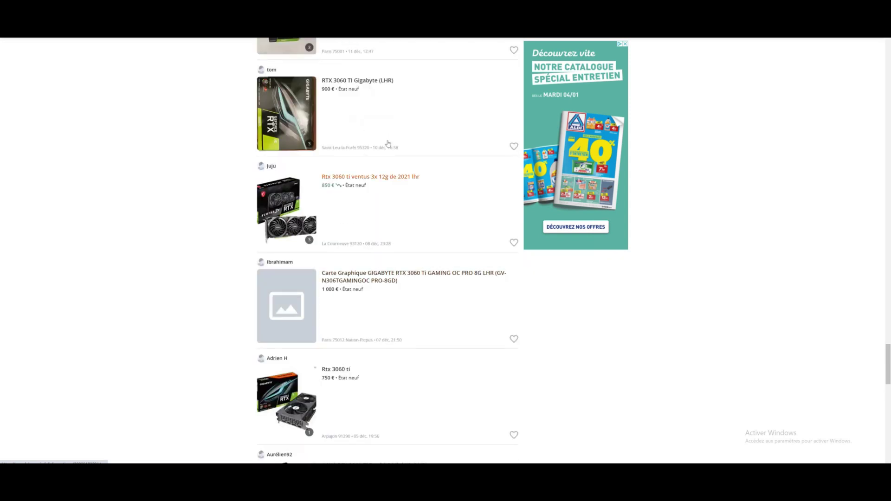
{"action": "scroll", "coordinate": [372, 175], "scroll_direction": "up", "scroll_amount": 3}
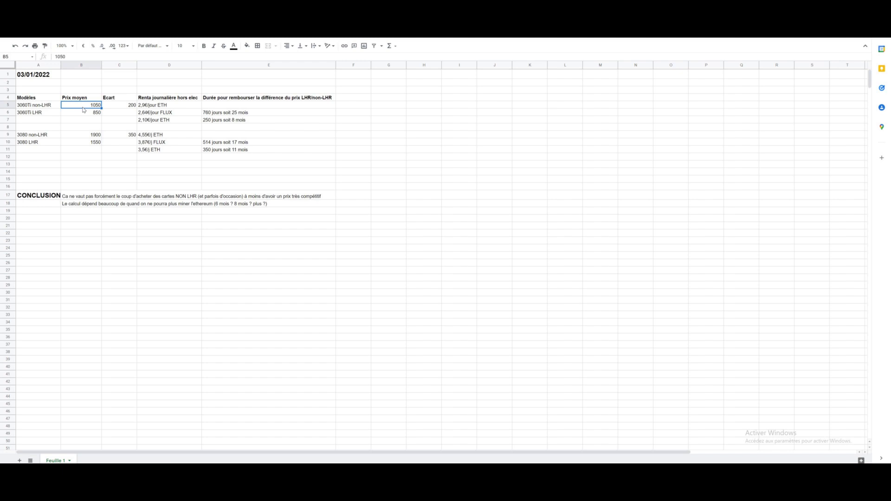
- Return to the spreadsheet and check the 3060Ti LHR model and its average price
{"action": "left_click", "coordinate": [88, 116]}
{"action": "key", "text": "Left"}
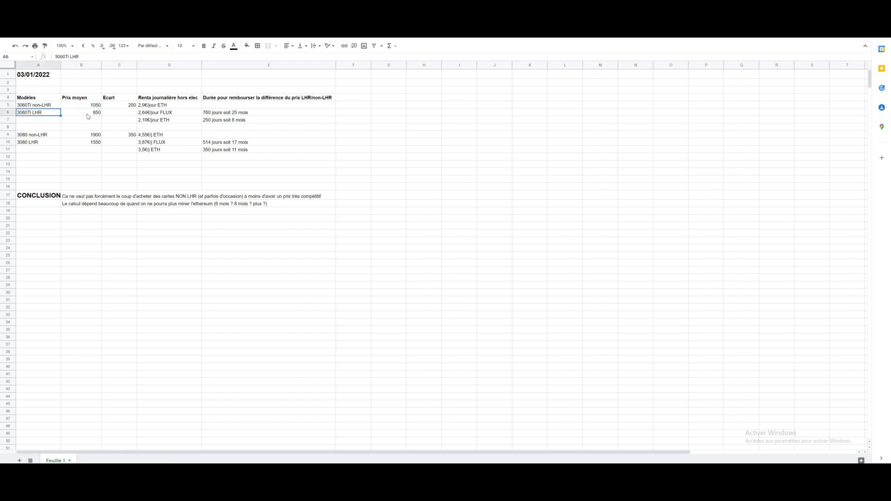
{"action": "left_click", "coordinate": [87, 117]}
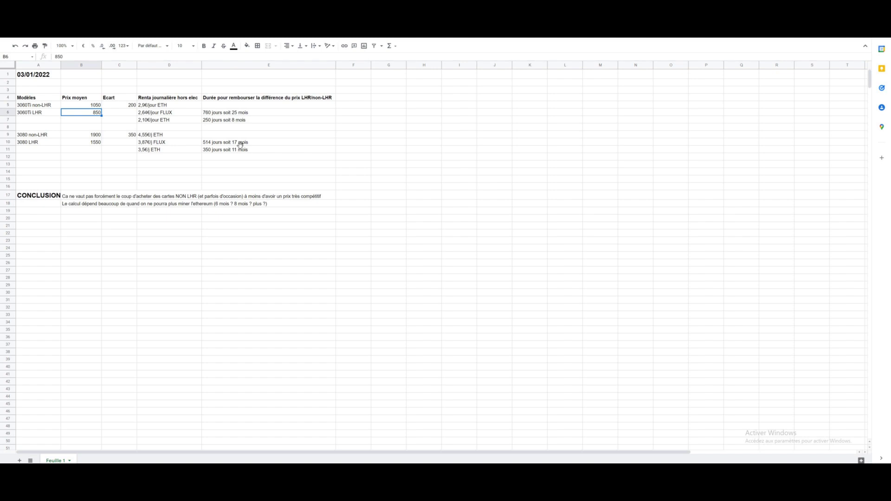
- Switch to the NEEED price tracker, go back from the RTX 3080 page to the overview, and open the full RTX 3060 Ti listing
{"action": "key", "text": "ctrl+Tab"}
{"action": "scroll", "coordinate": [236, 188], "scroll_direction": "up", "scroll_amount": 2}
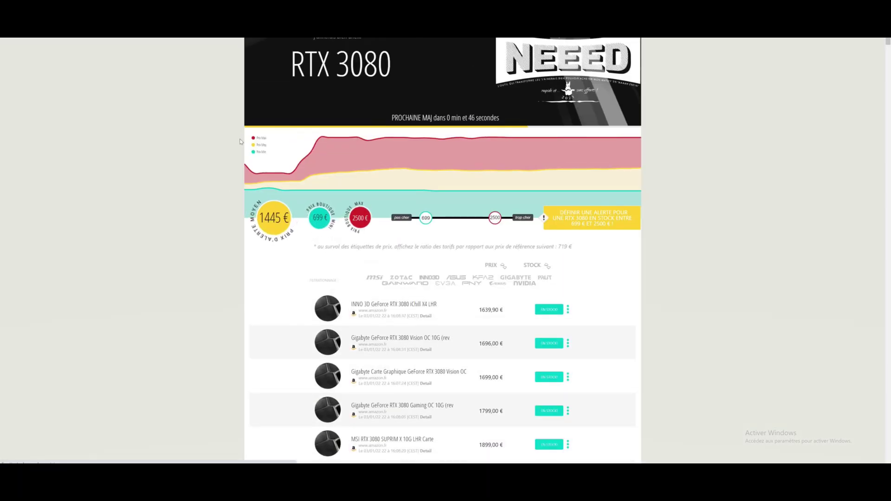
{"action": "key", "text": "alt+Left"}
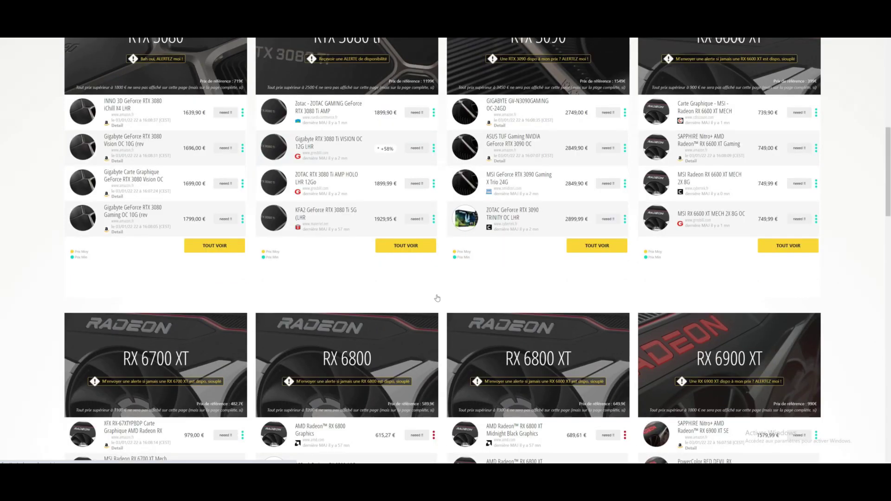
{"action": "scroll", "coordinate": [397, 83], "scroll_direction": "up", "scroll_amount": 6}
{"action": "scroll", "coordinate": [397, 82], "scroll_direction": "up", "scroll_amount": 3}
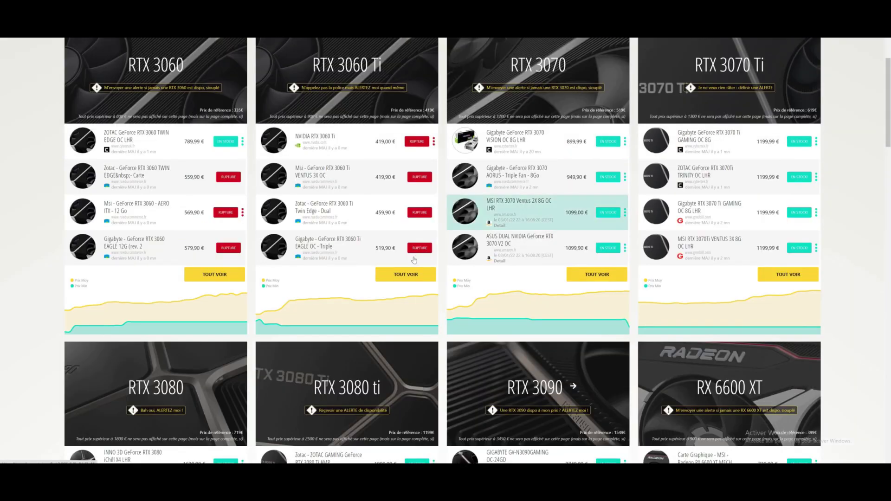
{"action": "left_click", "coordinate": [402, 274]}
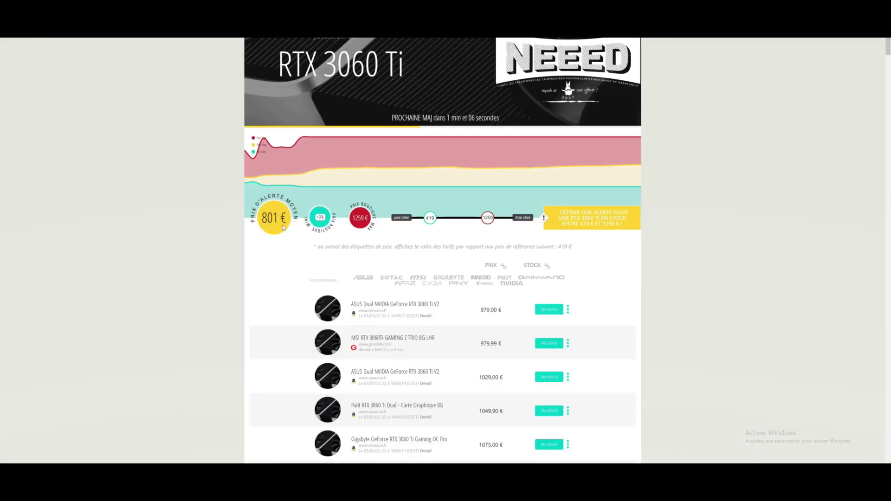
- Examine the RTX 3060 Ti price summary and in-stock shop offers, and return to the spreadsheet
{"action": "scroll", "coordinate": [283, 253], "scroll_direction": "down", "scroll_amount": 2}
{"action": "scroll", "coordinate": [292, 260], "scroll_direction": "up", "scroll_amount": 2}
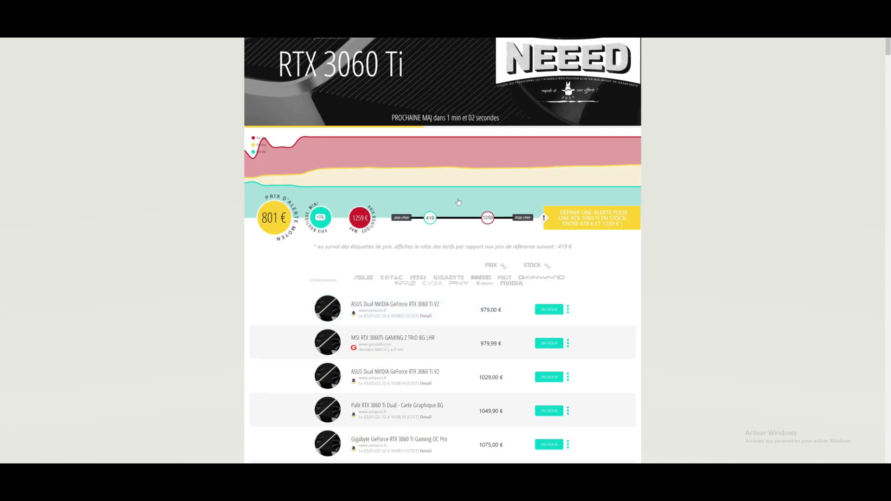
{"action": "scroll", "coordinate": [510, 241], "scroll_direction": "down", "scroll_amount": 4}
{"action": "scroll", "coordinate": [511, 228], "scroll_direction": "up", "scroll_amount": 2}
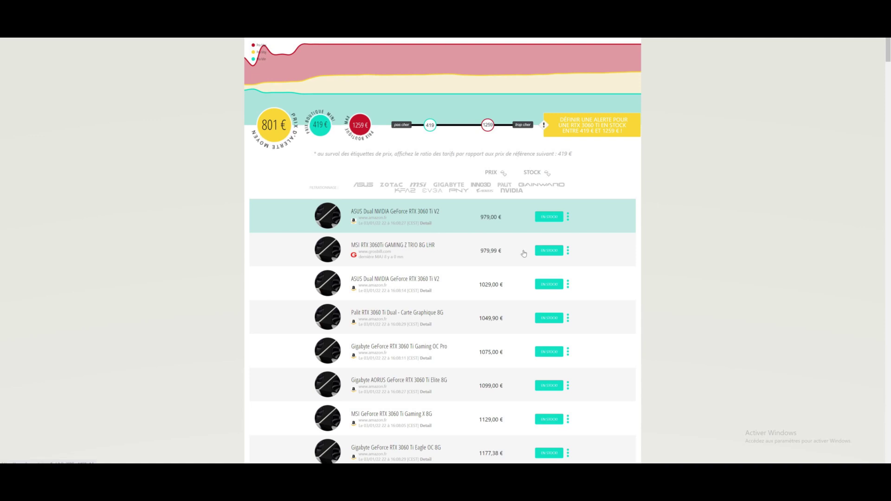
{"action": "mouse_move", "coordinate": [476, 225]}
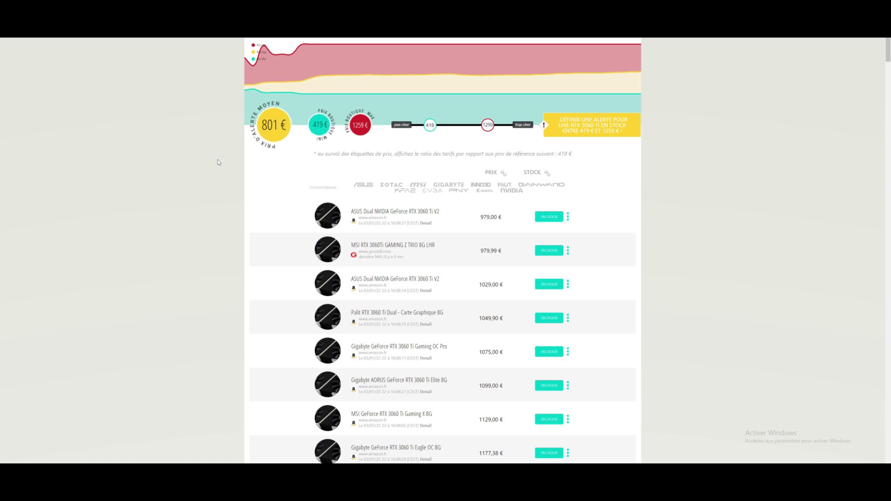
{"action": "scroll", "coordinate": [219, 162], "scroll_direction": "up", "scroll_amount": 2}
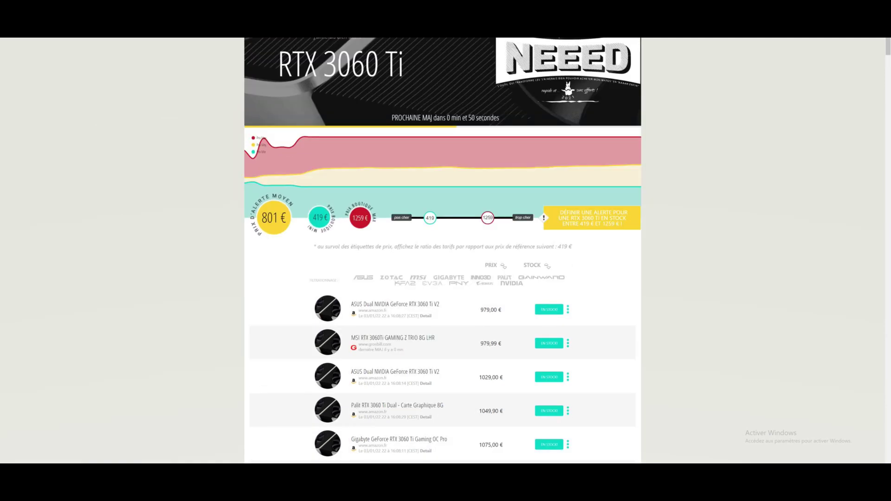
{"action": "key", "text": "ctrl+Tab"}
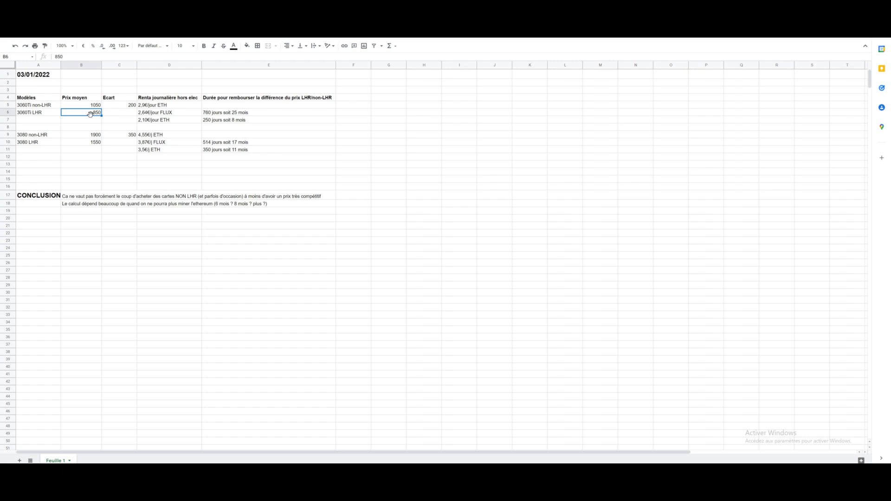
- Check the price gap between the 3060Ti models and the non-LHR card's daily mining profitability
{"action": "left_click", "coordinate": [129, 108]}
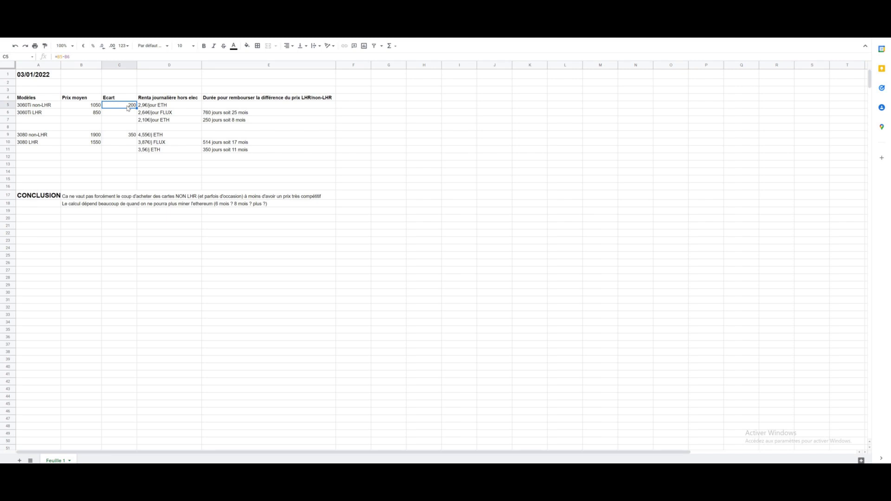
{"action": "left_click", "coordinate": [159, 107]}
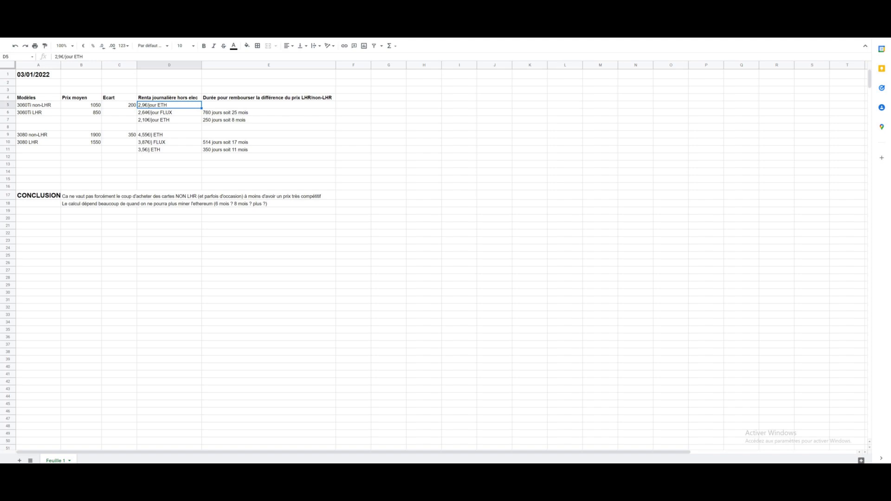
- Switch to the mining profitability pages for the RTX 3060 Ti LHR and RTX 3060 Ti, compare their most profitable coins, and return to the spreadsheet
{"action": "key", "text": "ctrl+Tab"}
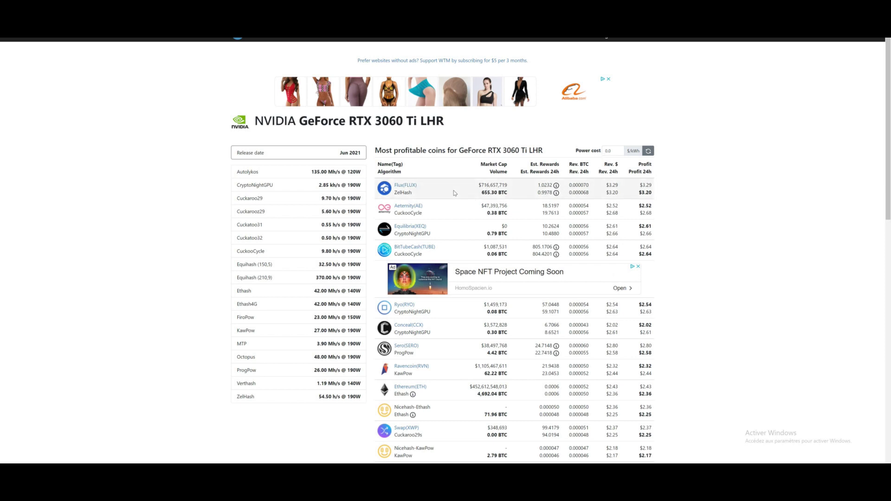
{"action": "double_click", "coordinate": [646, 192]}
{"action": "left_click", "coordinate": [649, 192]}
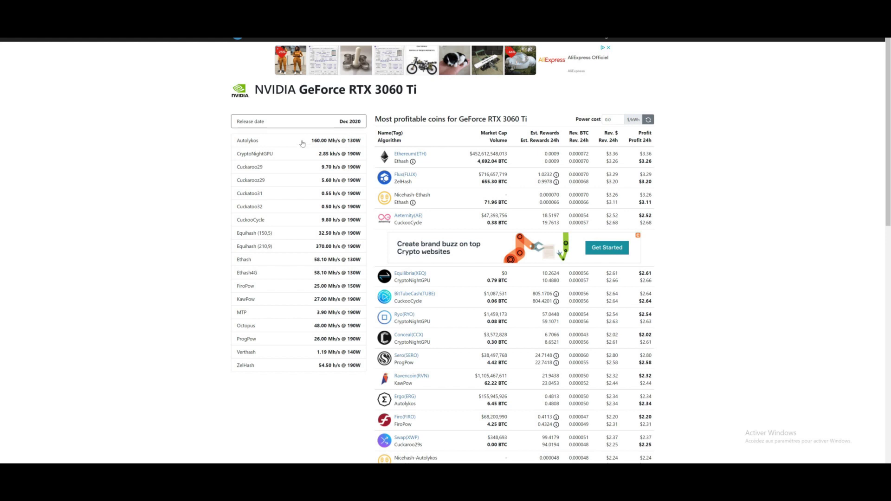
{"action": "key", "text": "ctrl+Tab"}
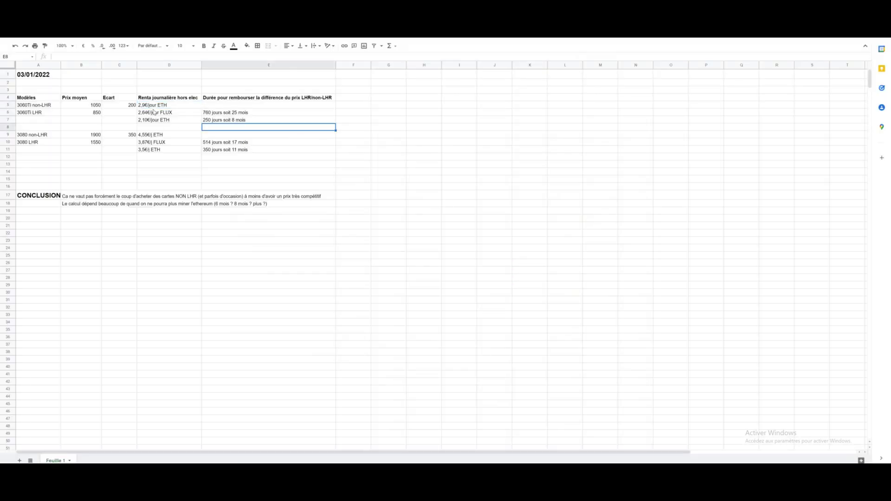
- Compare the 3060Ti non-LHR card's daily ETH profitability with the LHR card's FLUX and ETH figures in the spreadsheet
{"action": "left_click", "coordinate": [148, 111]}
{"action": "left_click", "coordinate": [155, 105]}
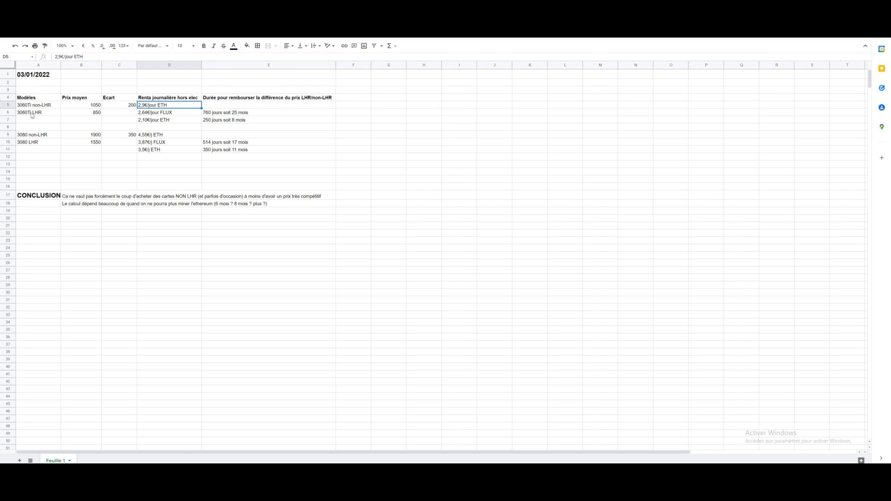
{"action": "key", "text": "Down"}
{"action": "key", "text": "Home"}
{"action": "left_click", "coordinate": [160, 116]}
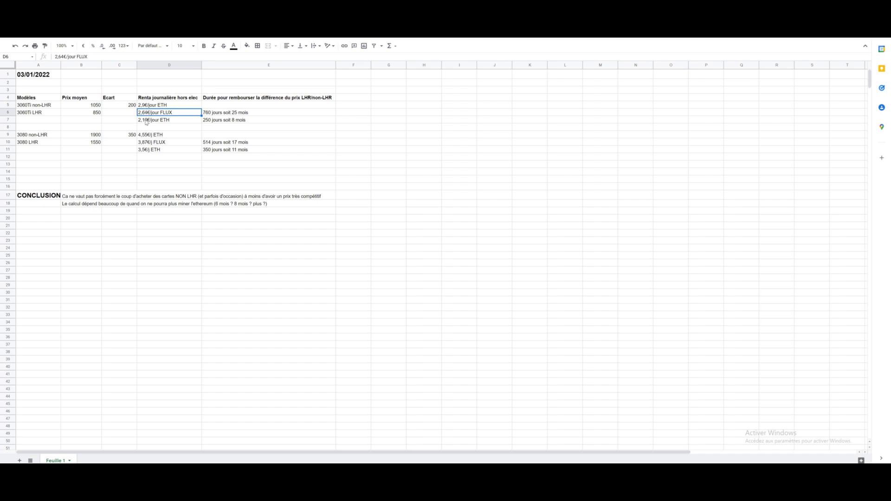
{"action": "left_click", "coordinate": [170, 121]}
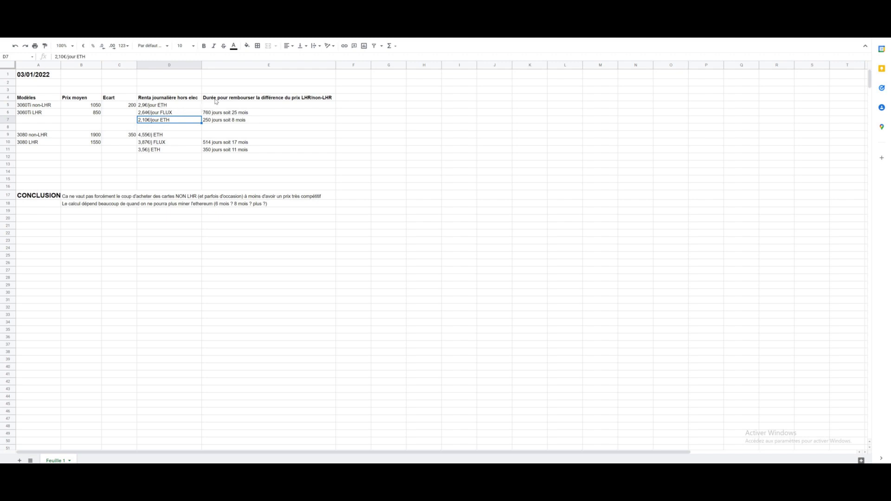
- Examine how long a 3060Ti non-LHR card takes to repay its extra price against an LHR card mining FLUX
{"action": "left_click", "coordinate": [274, 98]}
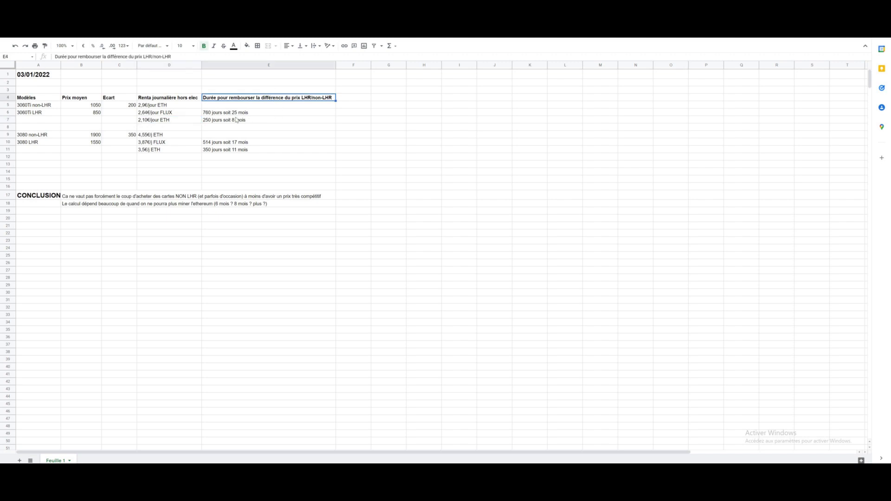
{"action": "left_click", "coordinate": [200, 113]}
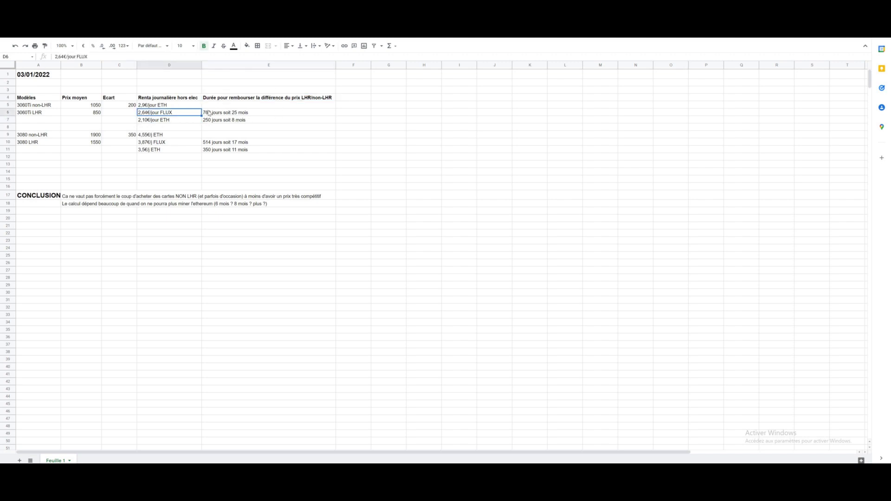
{"action": "key", "text": "Right"}
{"action": "key", "text": "Left"}
{"action": "left_click", "coordinate": [222, 114]}
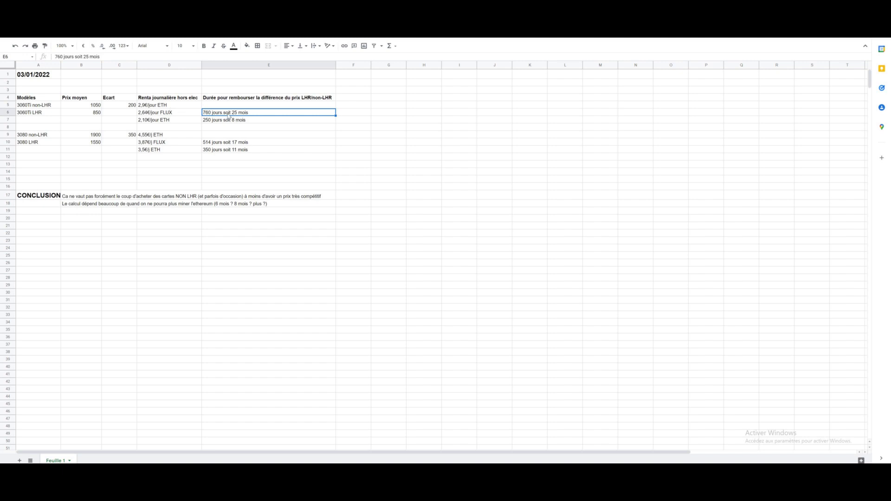
- Examine the 3060Ti payback duration against an LHR card mining ETH, together with the non-LHR average price
{"action": "left_click", "coordinate": [182, 123]}
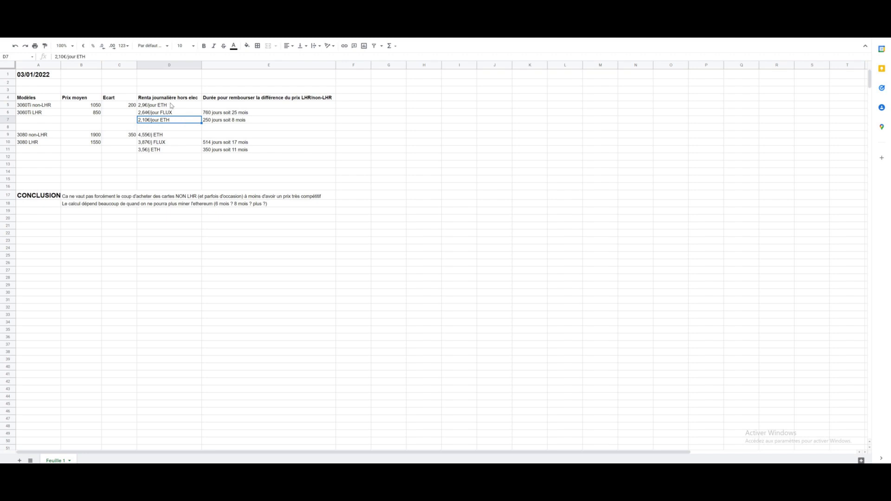
{"action": "left_click", "coordinate": [207, 123]}
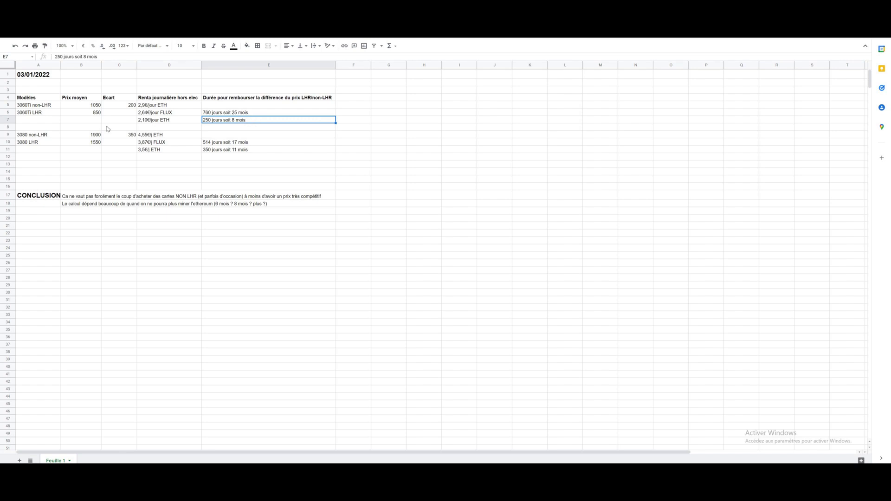
{"action": "left_click", "coordinate": [91, 109]}
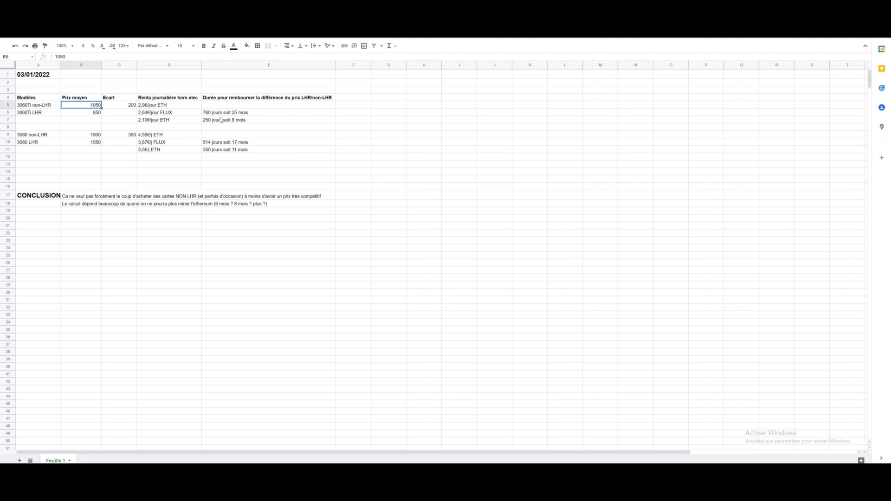
{"action": "left_click", "coordinate": [239, 121]}
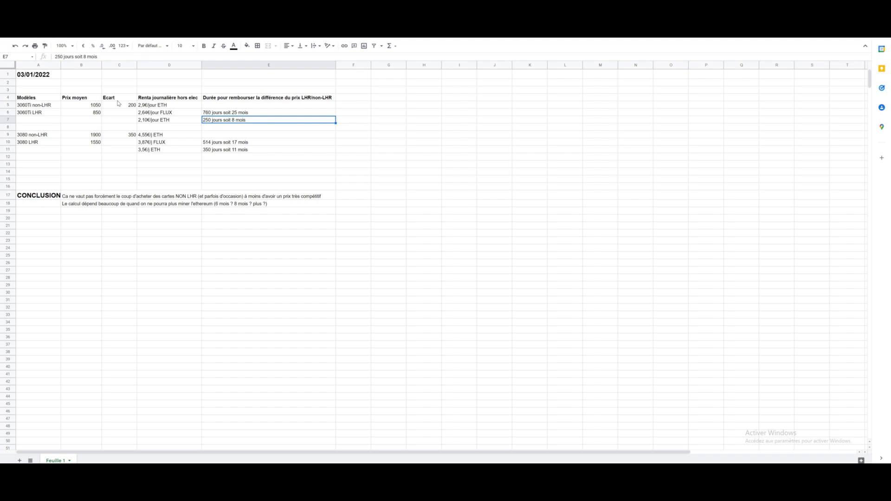
- Move on to the 3080 non-LHR and 3080 LHR rows and compare their average prices
{"action": "left_click", "coordinate": [25, 107]}
{"action": "left_click", "coordinate": [44, 135]}
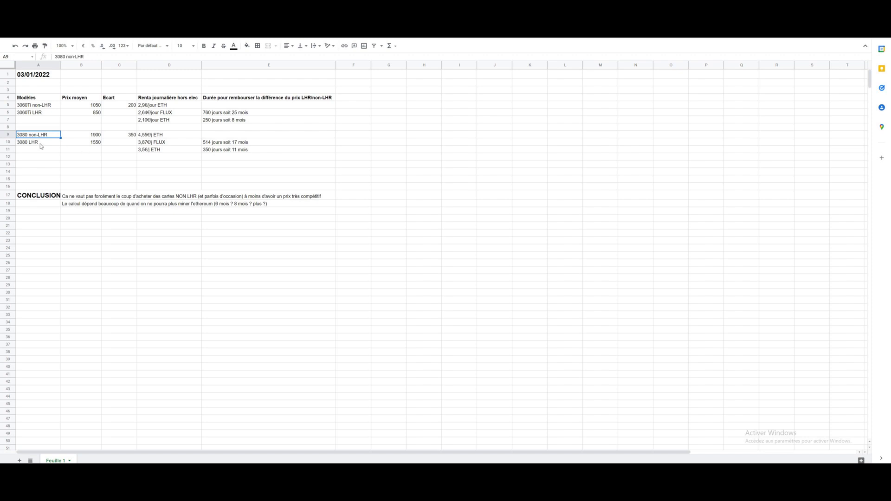
{"action": "left_click", "coordinate": [41, 144]}
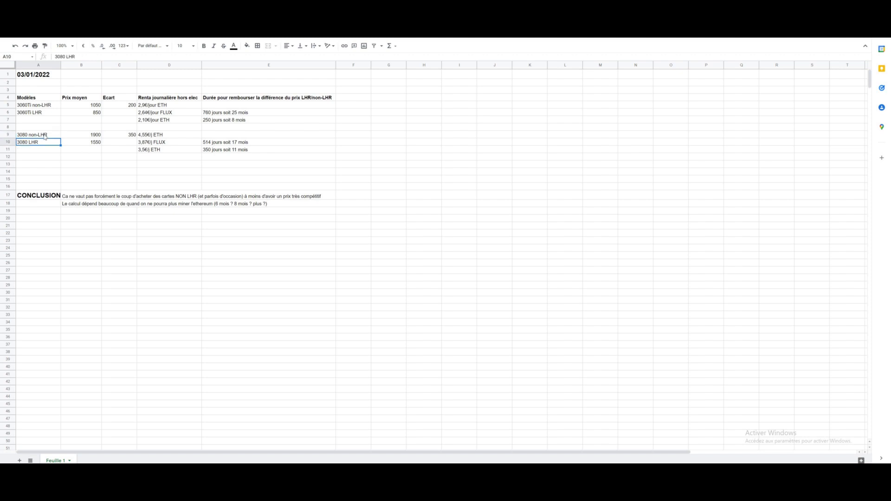
{"action": "left_click", "coordinate": [45, 137]}
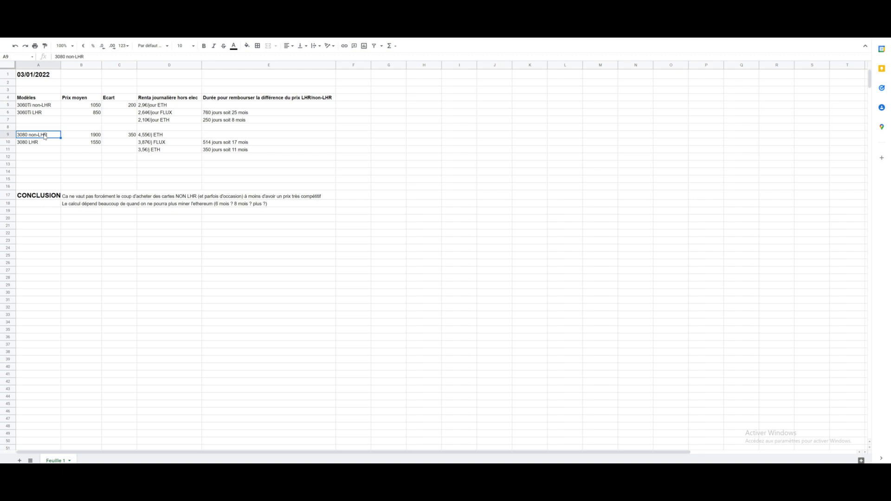
{"action": "left_click", "coordinate": [42, 145]}
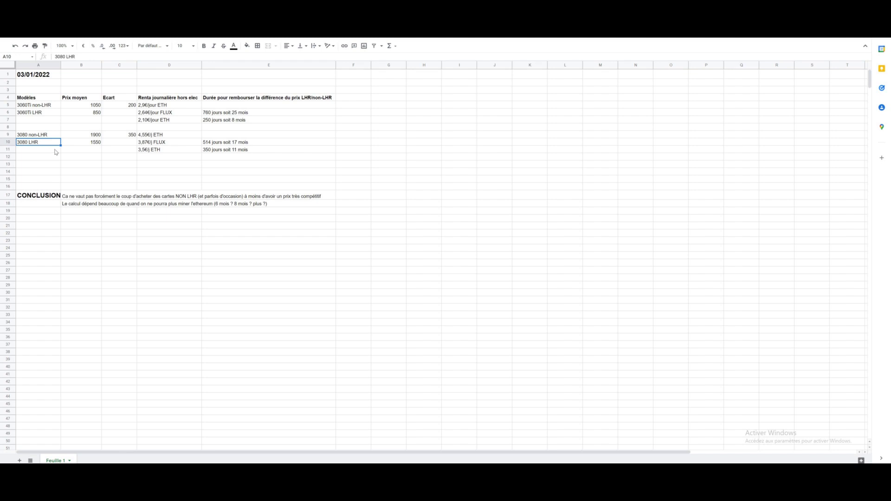
{"action": "left_click", "coordinate": [98, 143]}
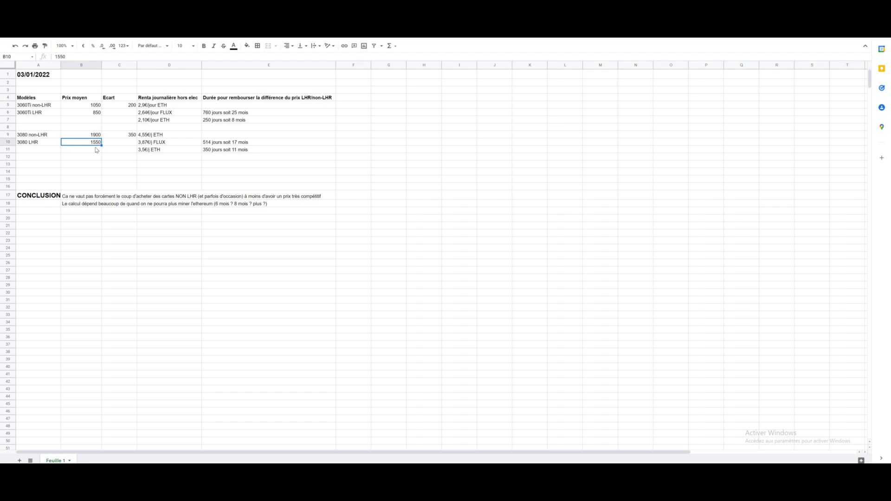
{"action": "left_click", "coordinate": [96, 136]}
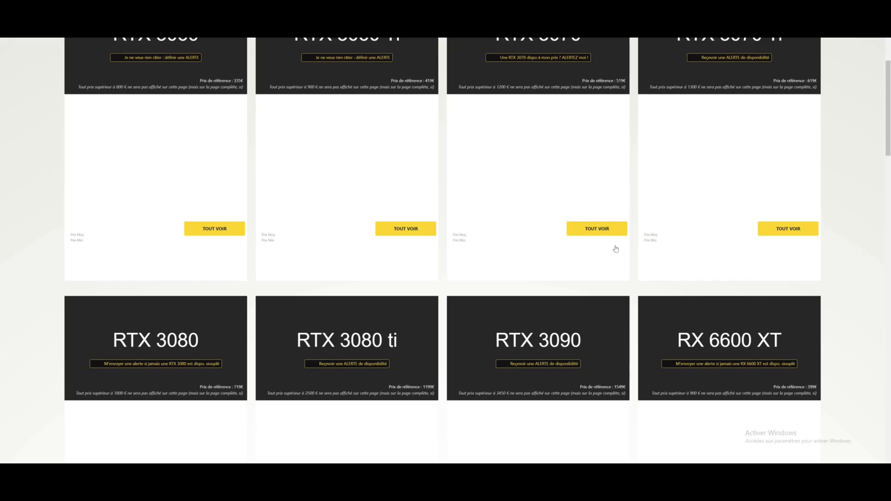
- Open the full RTX 3080 listing in the NEEED price tracker and check its offers against the spreadsheet's 3080 average prices
{"action": "scroll", "coordinate": [397, 282], "scroll_direction": "down", "scroll_amount": 2}
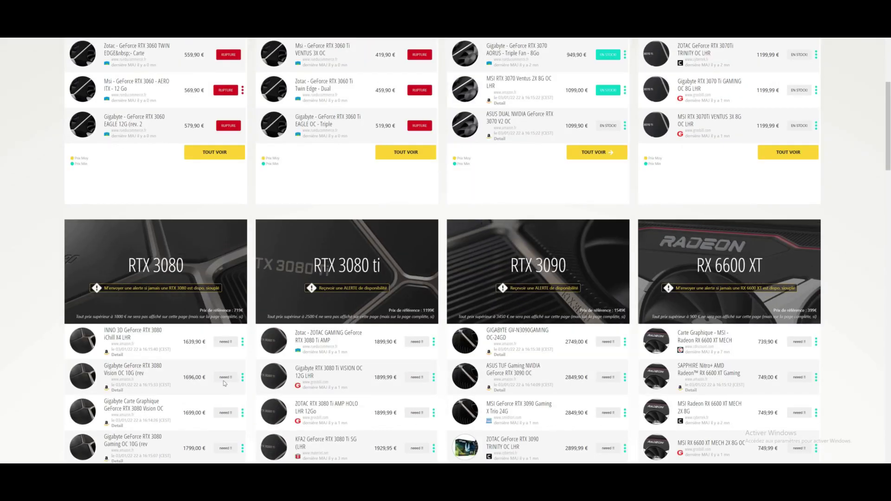
{"action": "scroll", "coordinate": [225, 383], "scroll_direction": "down", "scroll_amount": 2}
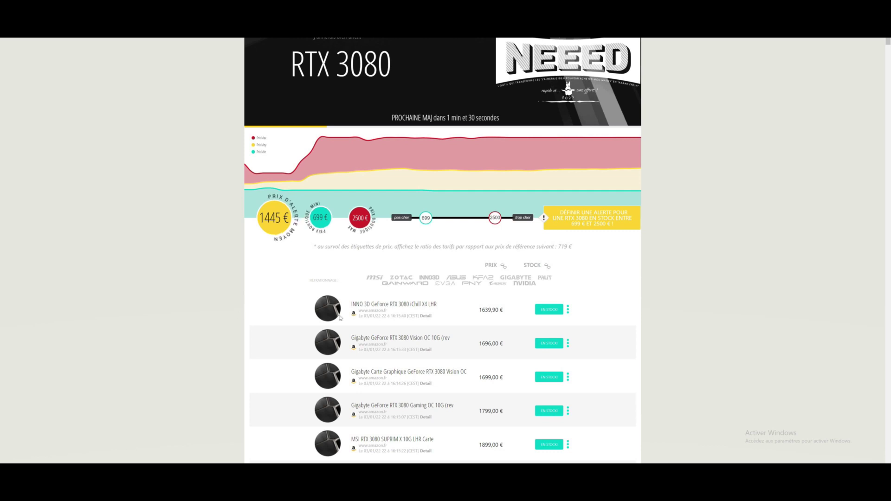
{"action": "left_click", "coordinate": [484, 318]}
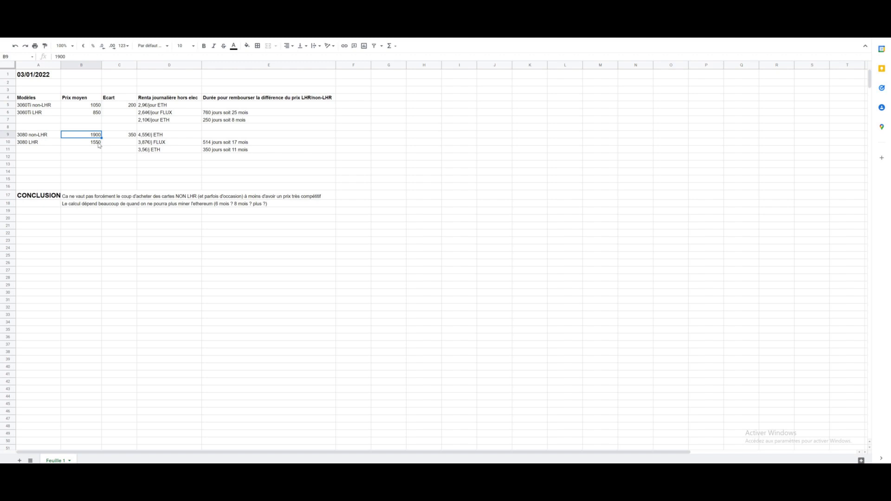
{"action": "left_click", "coordinate": [98, 145]}
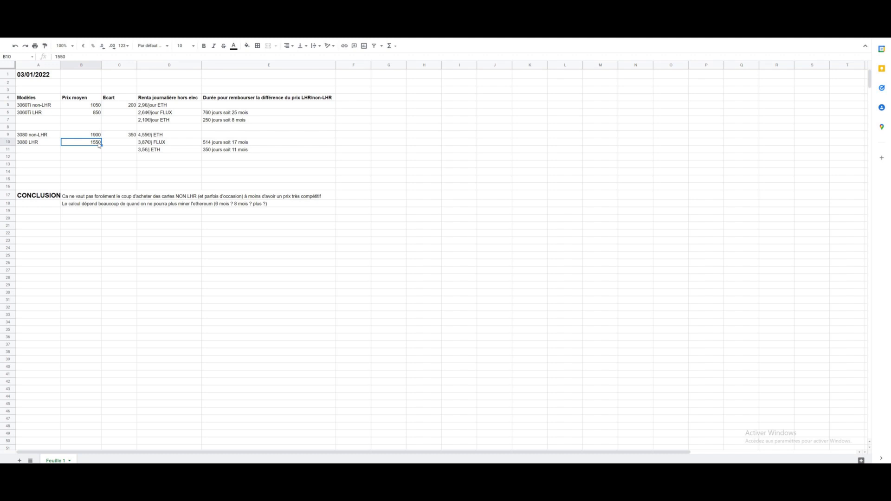
{"action": "left_click", "coordinate": [95, 134]}
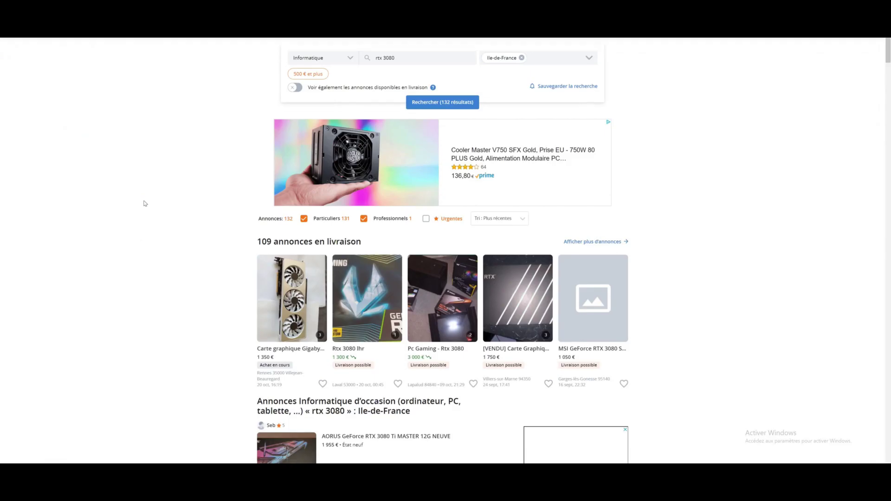
- Examine the classified-ads results for "rtx 3080" in Ile-de-France and compare asking prices of LHR and non-LHR cards
{"action": "scroll", "coordinate": [144, 239], "scroll_direction": "down", "scroll_amount": 4}
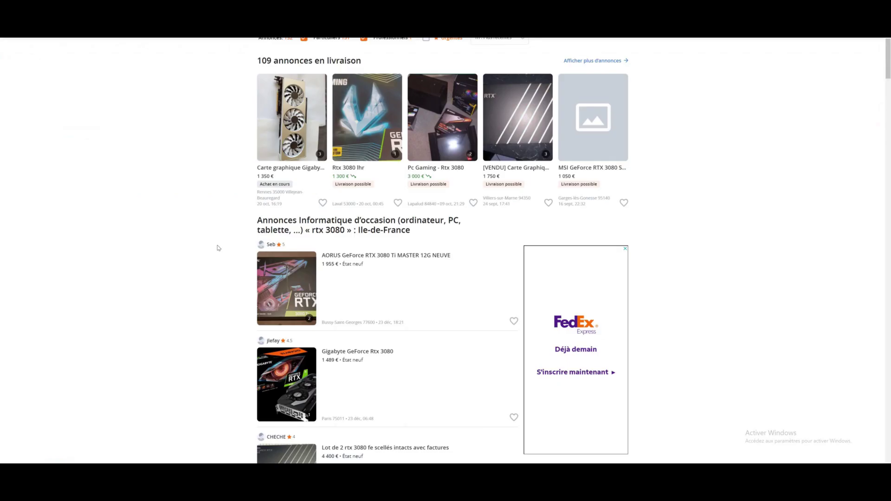
{"action": "scroll", "coordinate": [218, 248], "scroll_direction": "down", "scroll_amount": 3}
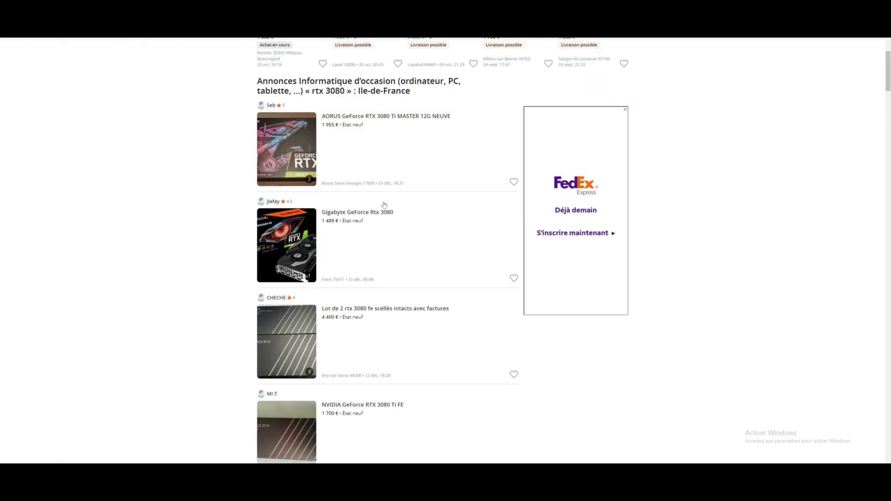
{"action": "scroll", "coordinate": [391, 185], "scroll_direction": "down", "scroll_amount": 3}
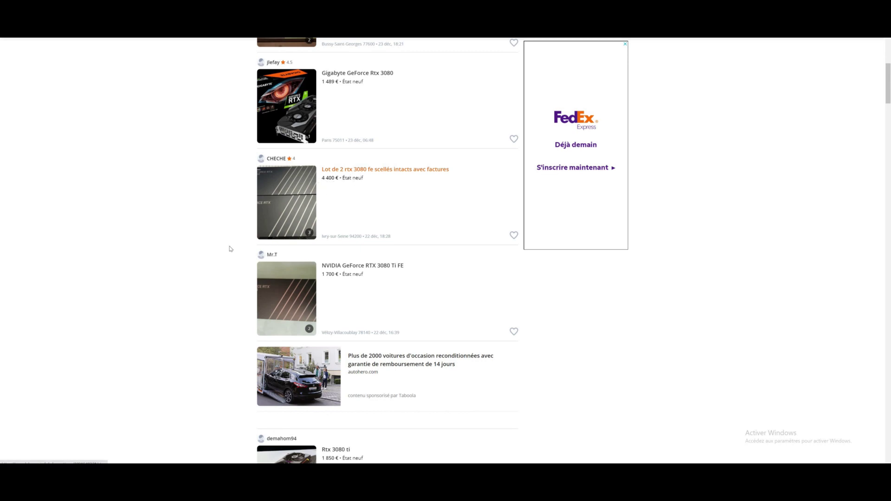
{"action": "scroll", "coordinate": [400, 175], "scroll_direction": "down", "scroll_amount": 2}
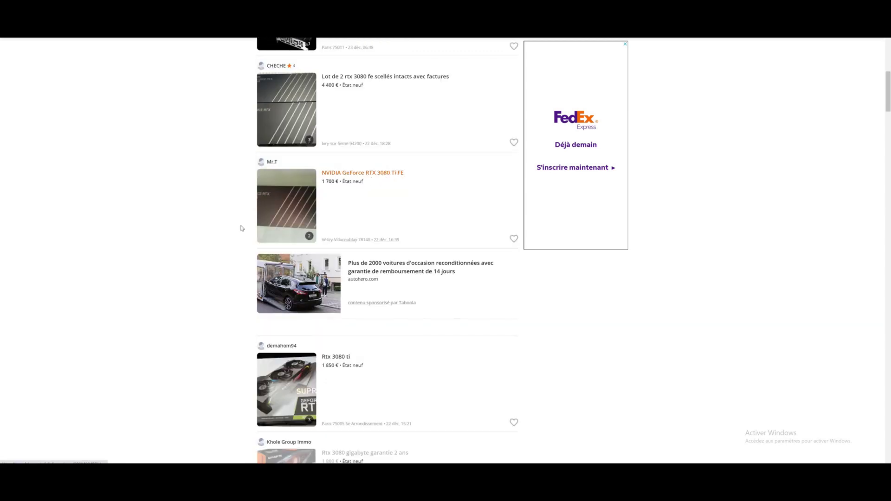
{"action": "scroll", "coordinate": [241, 228], "scroll_direction": "down", "scroll_amount": 10}
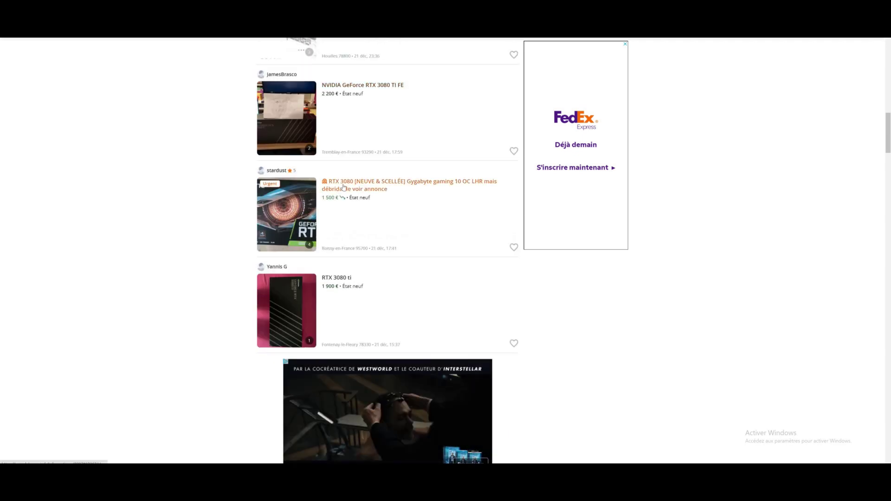
{"action": "scroll", "coordinate": [230, 219], "scroll_direction": "down", "scroll_amount": 3}
{"action": "scroll", "coordinate": [232, 218], "scroll_direction": "down", "scroll_amount": 5}
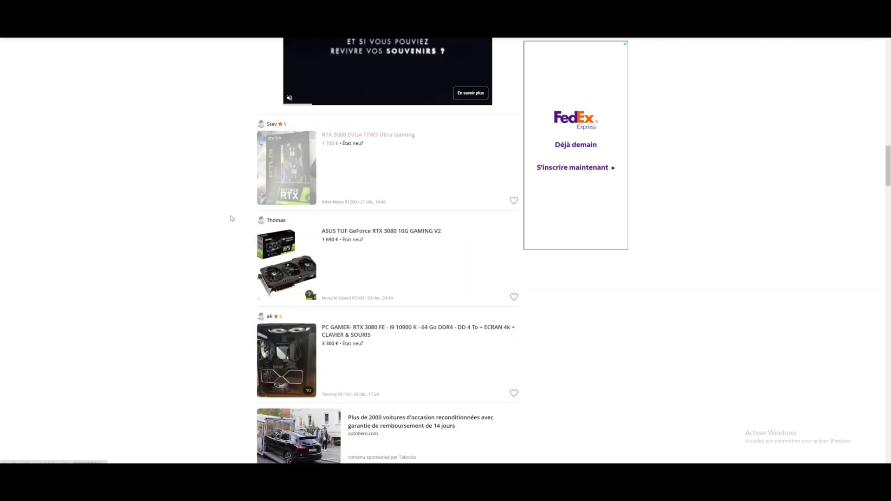
{"action": "scroll", "coordinate": [231, 218], "scroll_direction": "down", "scroll_amount": 5}
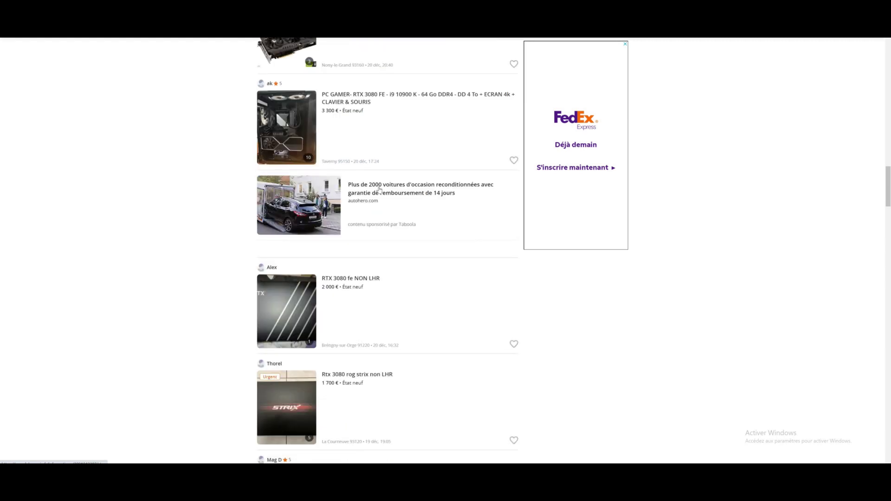
{"action": "scroll", "coordinate": [379, 189], "scroll_direction": "down", "scroll_amount": 2}
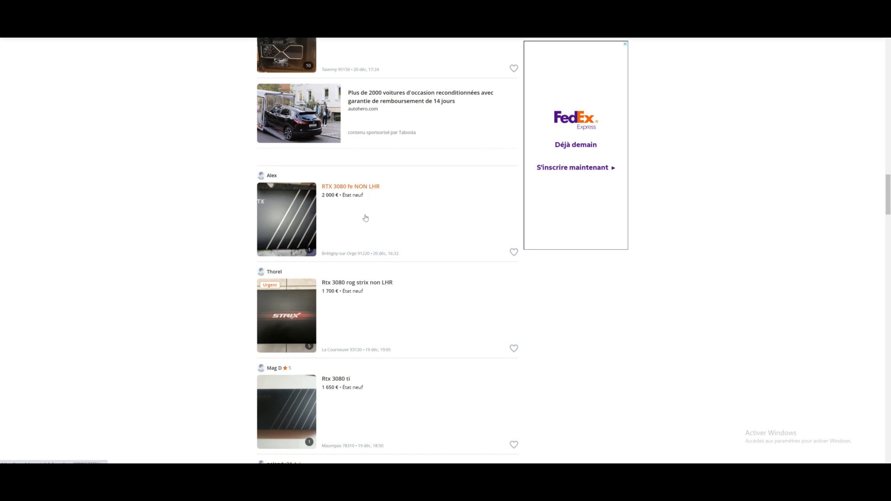
{"action": "scroll", "coordinate": [409, 193], "scroll_direction": "down", "scroll_amount": 1}
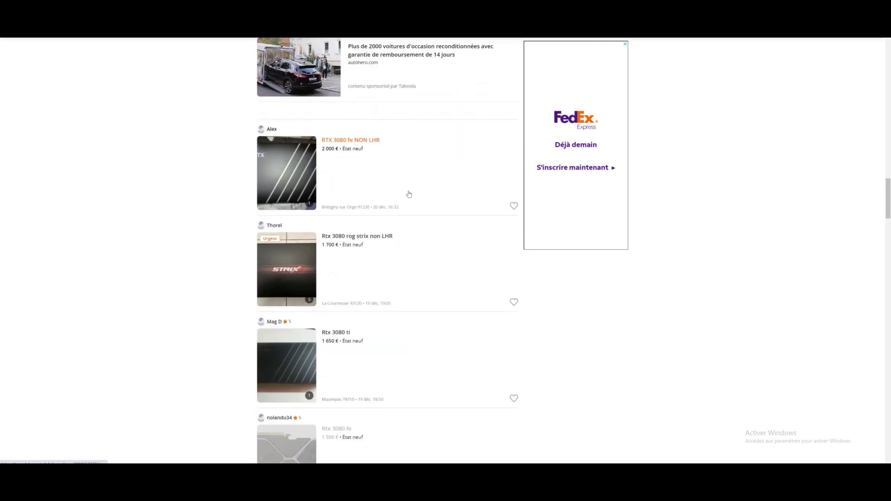
- Continue through the remaining classified ads for RTX 3080 and 3080 Ti cards, checking their asking prices and non-LHR mentions
{"action": "scroll", "coordinate": [408, 194], "scroll_direction": "down", "scroll_amount": 8}
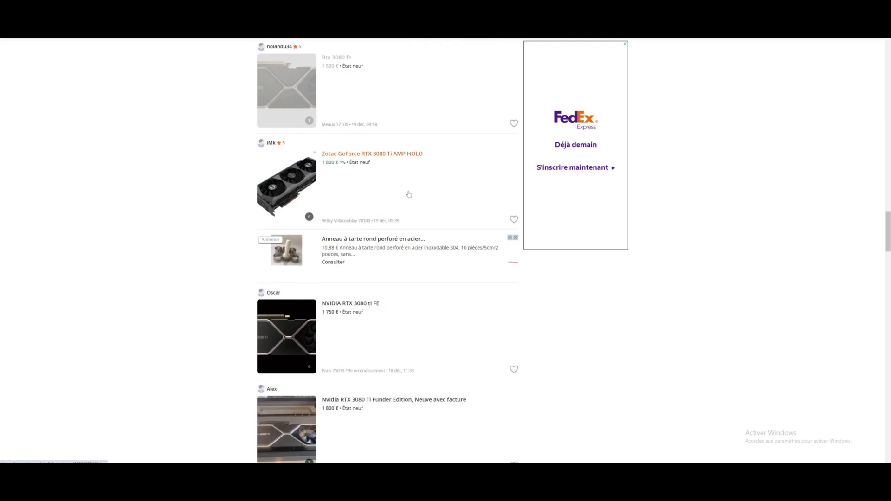
{"action": "scroll", "coordinate": [408, 194], "scroll_direction": "down", "scroll_amount": 15}
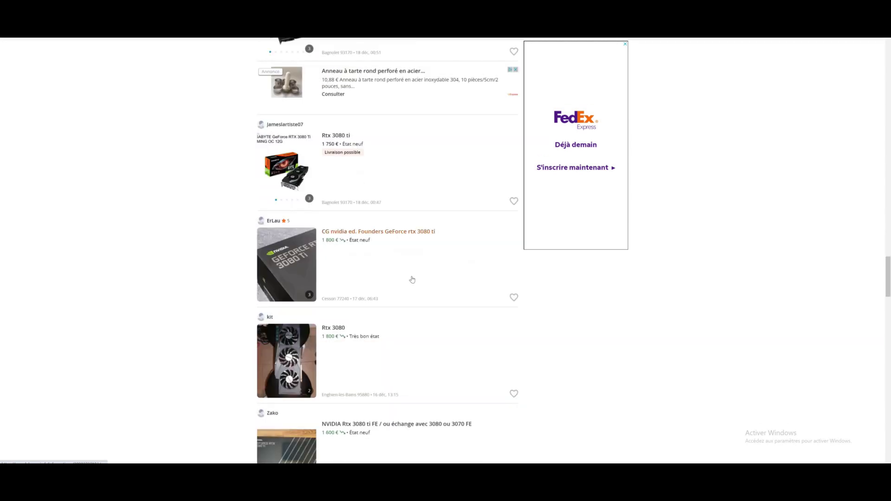
{"action": "scroll", "coordinate": [412, 279], "scroll_direction": "down", "scroll_amount": 6}
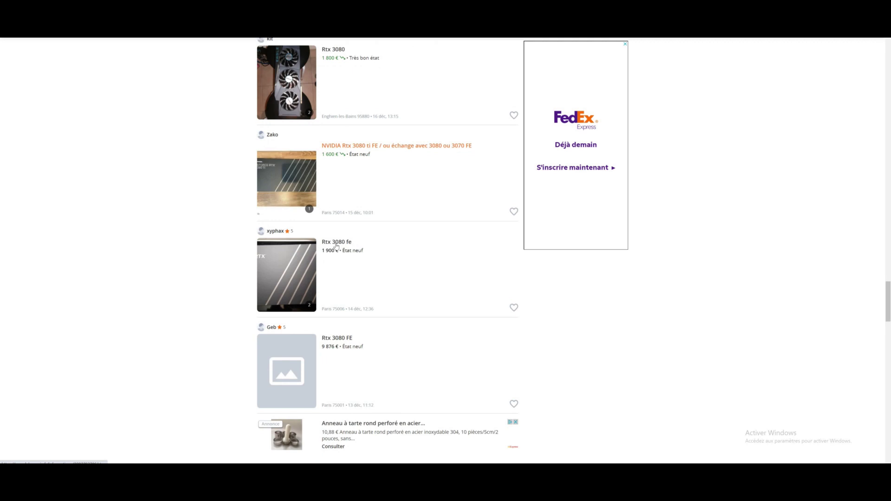
{"action": "scroll", "coordinate": [402, 225], "scroll_direction": "down", "scroll_amount": 4}
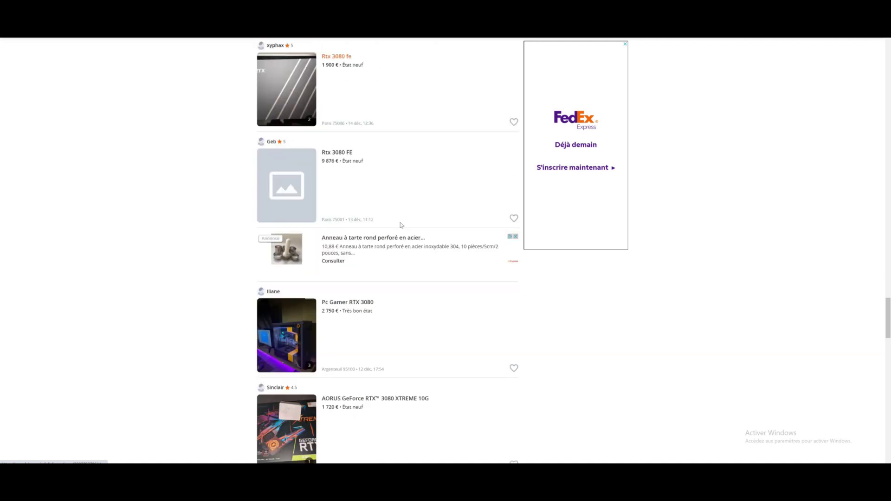
{"action": "scroll", "coordinate": [402, 225], "scroll_direction": "down", "scroll_amount": 5}
{"action": "scroll", "coordinate": [400, 225], "scroll_direction": "down", "scroll_amount": 5}
{"action": "scroll", "coordinate": [400, 225], "scroll_direction": "up", "scroll_amount": 15}
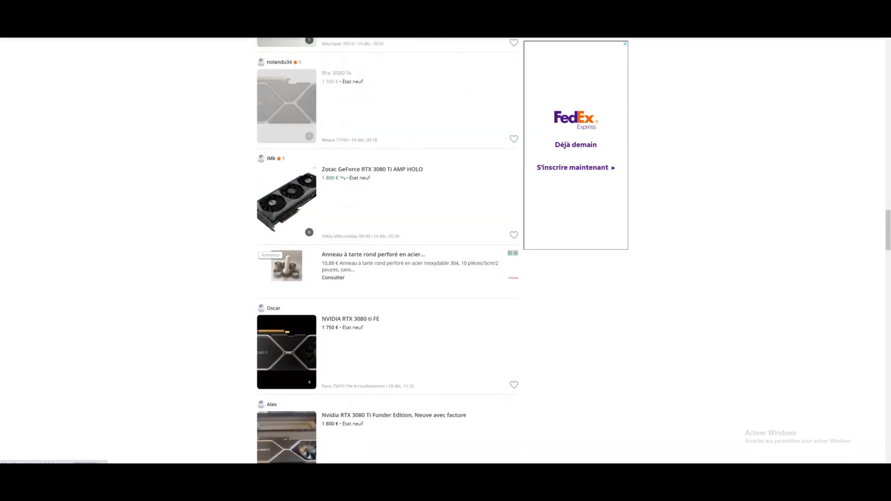
{"action": "scroll", "coordinate": [400, 225], "scroll_direction": "up", "scroll_amount": 5}
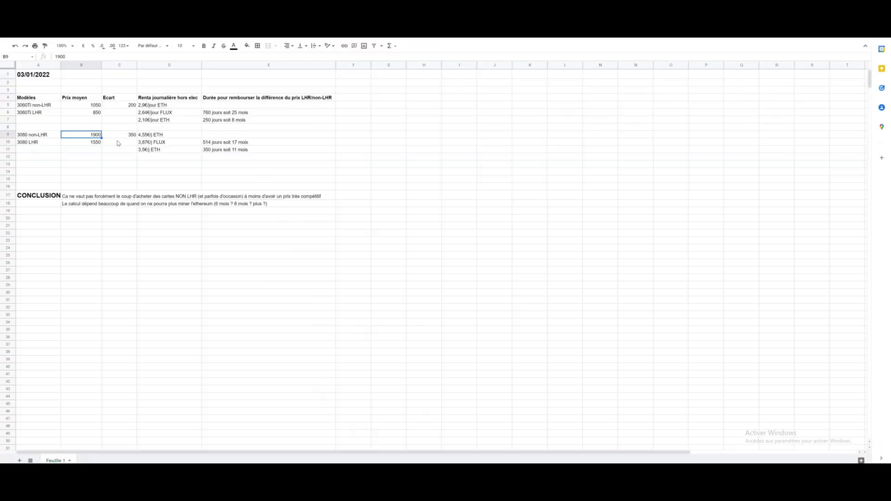
- Return to the spreadsheet and examine the 3080 price gap and the daily ETH and FLUX profitability of the non-LHR and LHR cards
{"action": "left_click", "coordinate": [118, 143]}
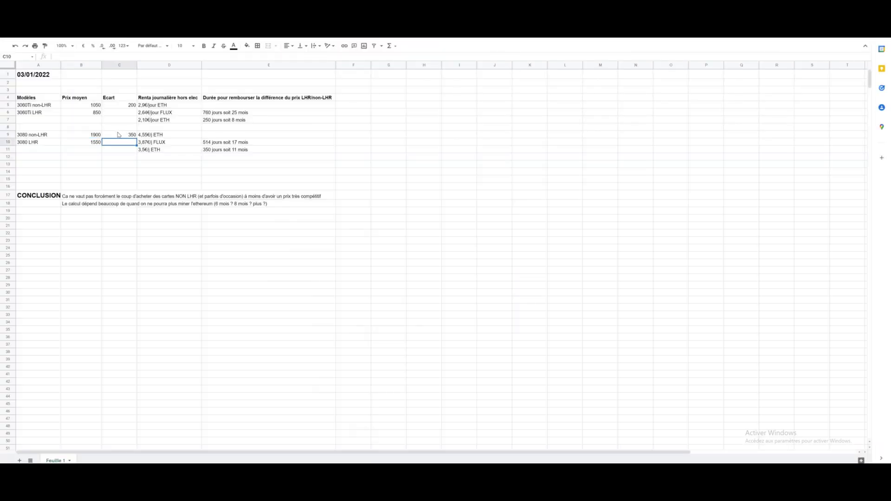
{"action": "left_click", "coordinate": [118, 135]}
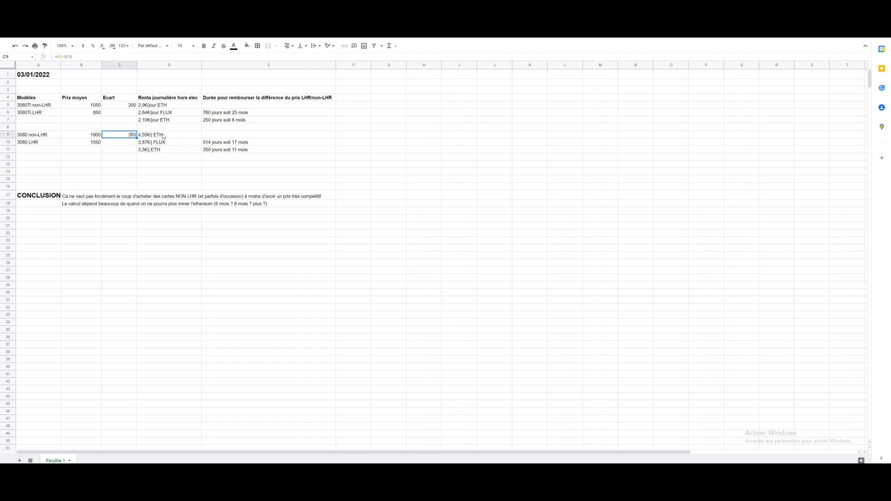
{"action": "left_click", "coordinate": [184, 135]}
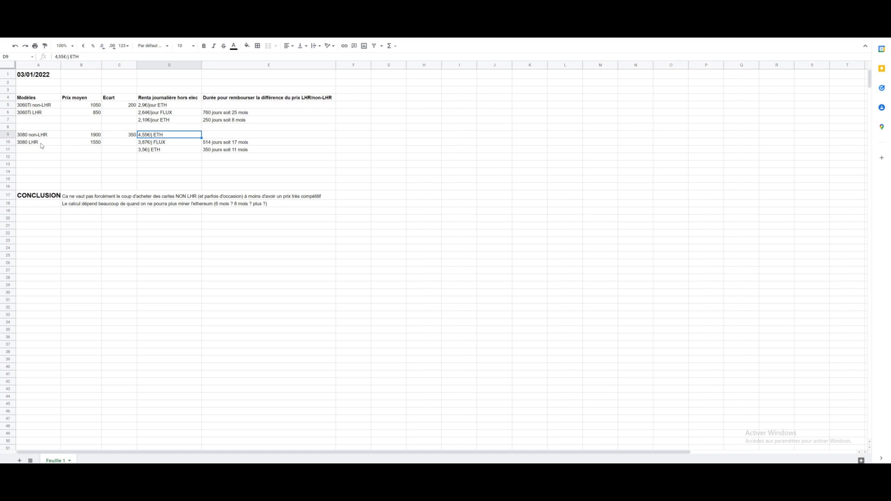
{"action": "left_click", "coordinate": [146, 142]}
{"action": "left_click", "coordinate": [158, 151]}
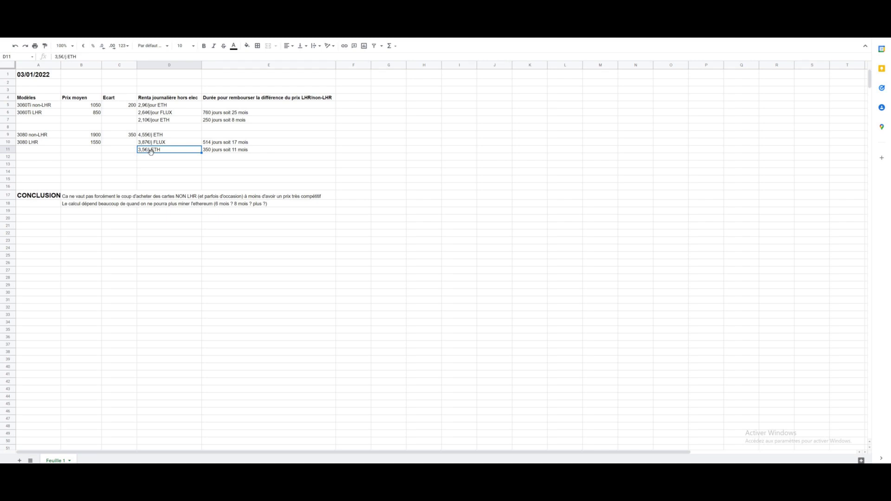
{"action": "left_click", "coordinate": [161, 136]}
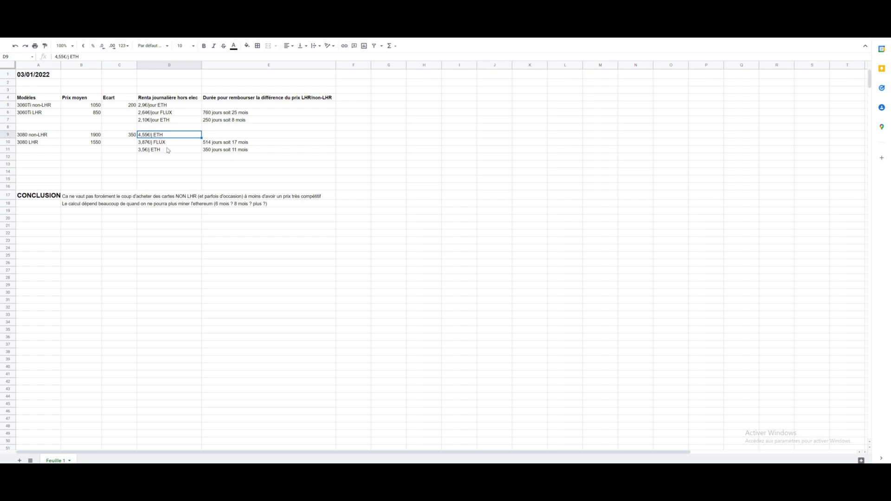
- Compare the 3080 payback durations against an LHR card mining ETH and one mining FLUX
{"action": "left_click", "coordinate": [215, 151]}
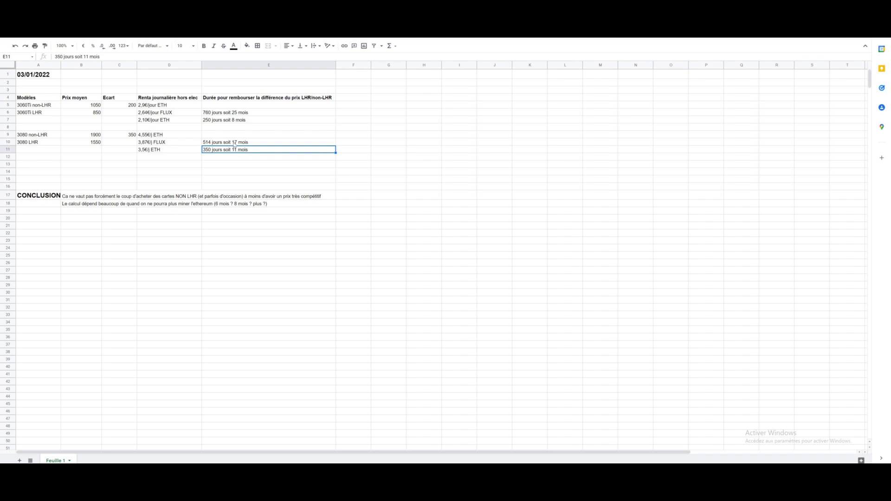
{"action": "key", "text": "Up"}
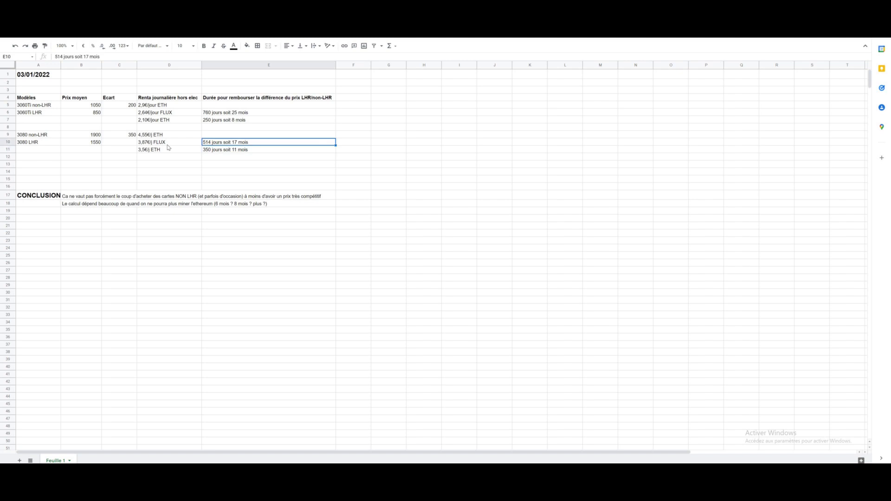
{"action": "key", "text": "Left"}
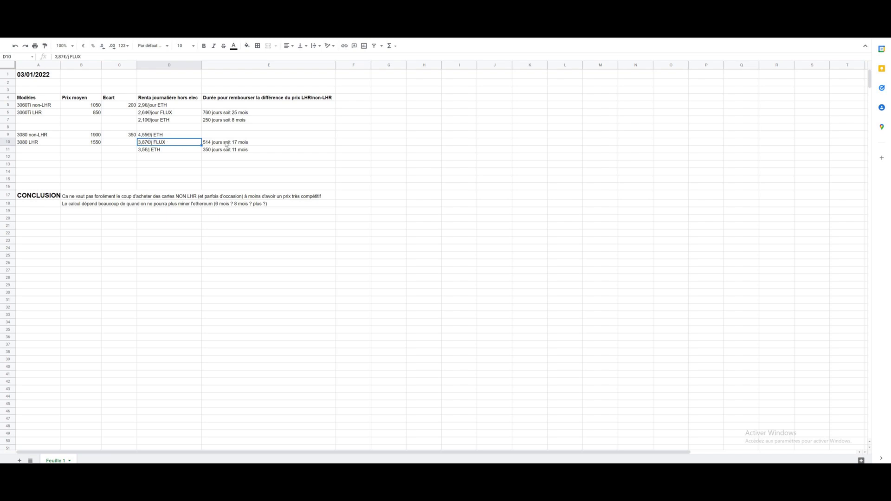
{"action": "left_click", "coordinate": [208, 144]}
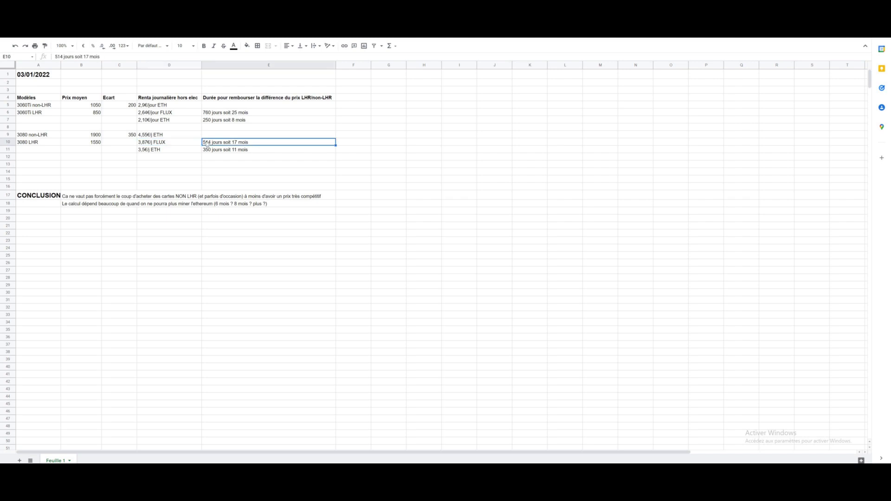
{"action": "left_click", "coordinate": [240, 152]}
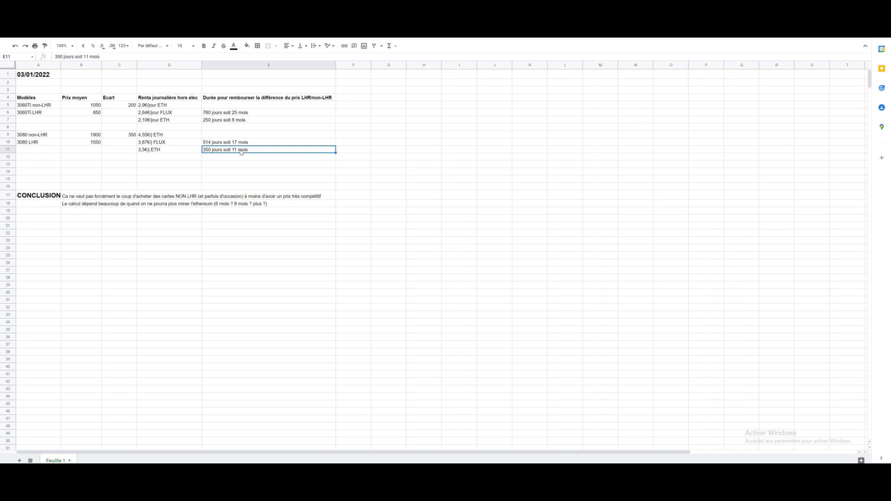
- Read the conclusion lines on buying non-LHR cards and on how long Ethereum can still be mined, referring back to the 3080 LHR price
{"action": "left_click", "coordinate": [77, 197]}
{"action": "key", "text": "Down"}
{"action": "key", "text": "Down"}
{"action": "key", "text": "Down"}
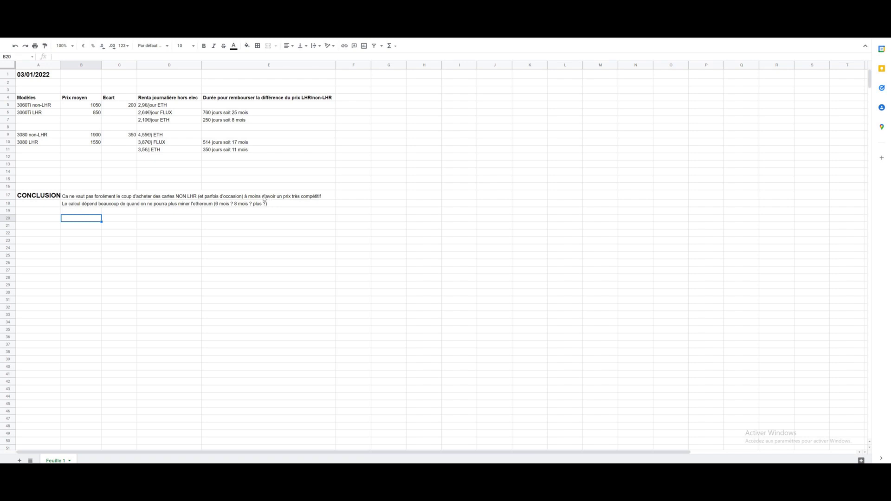
{"action": "left_click", "coordinate": [95, 142]}
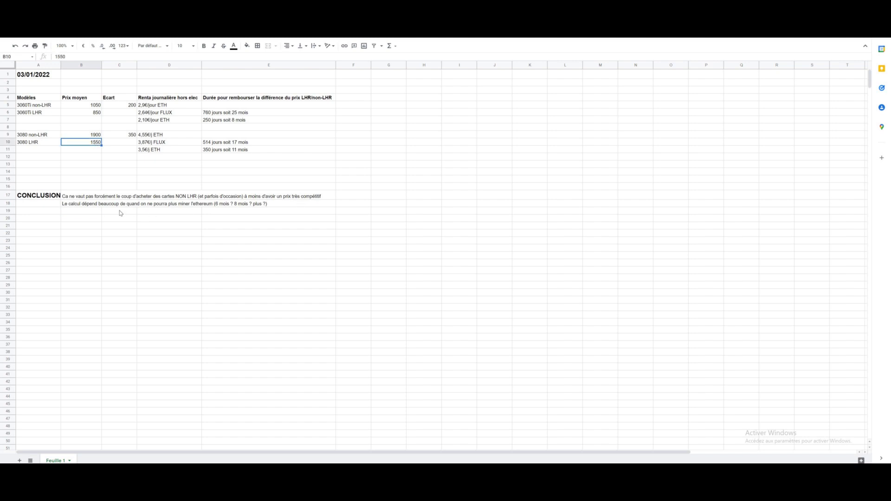
{"action": "left_click", "coordinate": [200, 204]}
{"action": "left_click", "coordinate": [221, 205]}
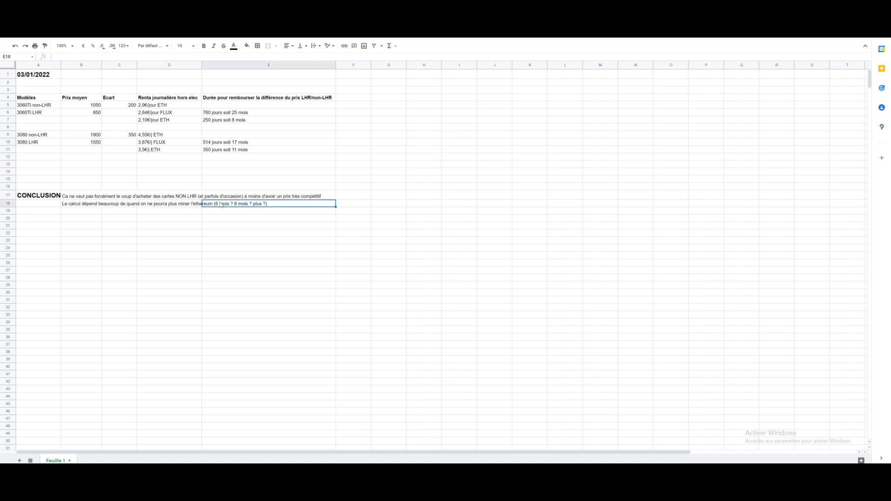
{"action": "left_click", "coordinate": [260, 212]}
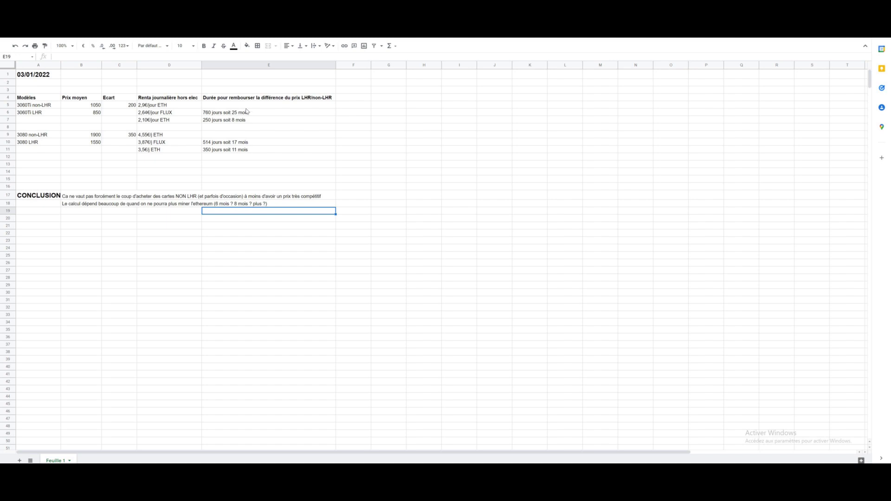
- Review the 3060Ti non-LHR average price and price gap, then the 3080 LHR row
{"action": "left_click", "coordinate": [58, 107]}
{"action": "left_click", "coordinate": [85, 108]}
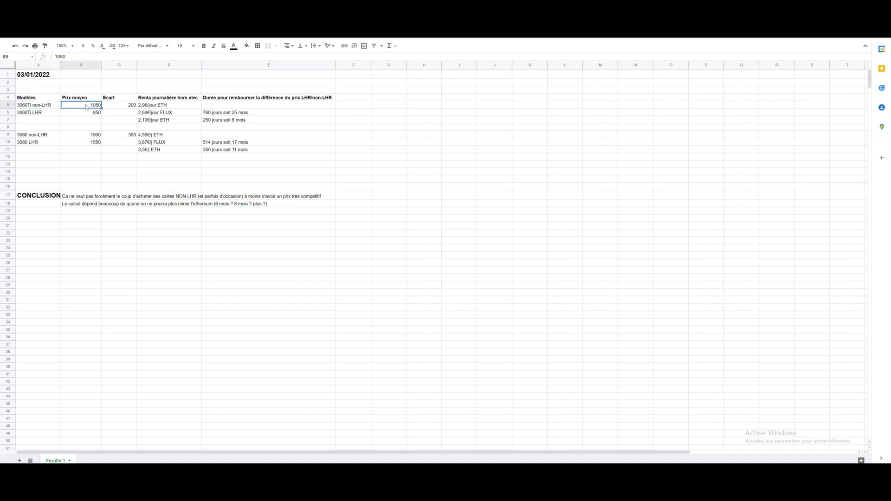
{"action": "left_click", "coordinate": [131, 107]}
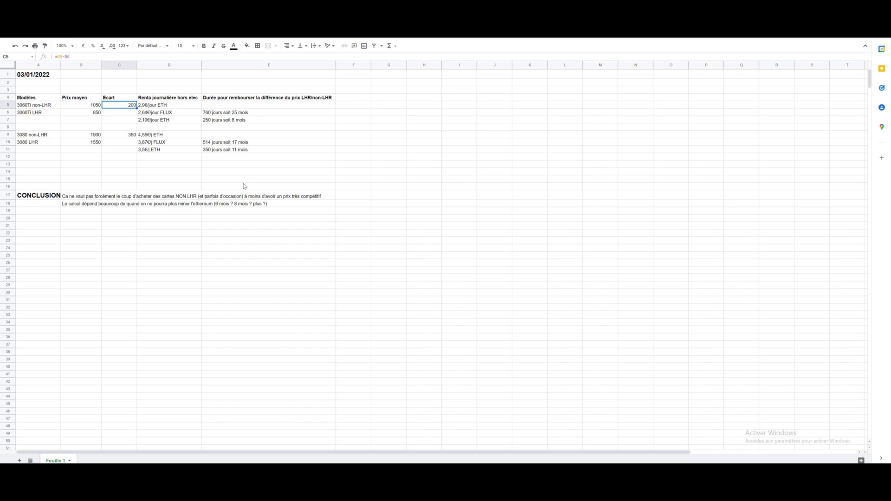
{"action": "left_click", "coordinate": [105, 144]}
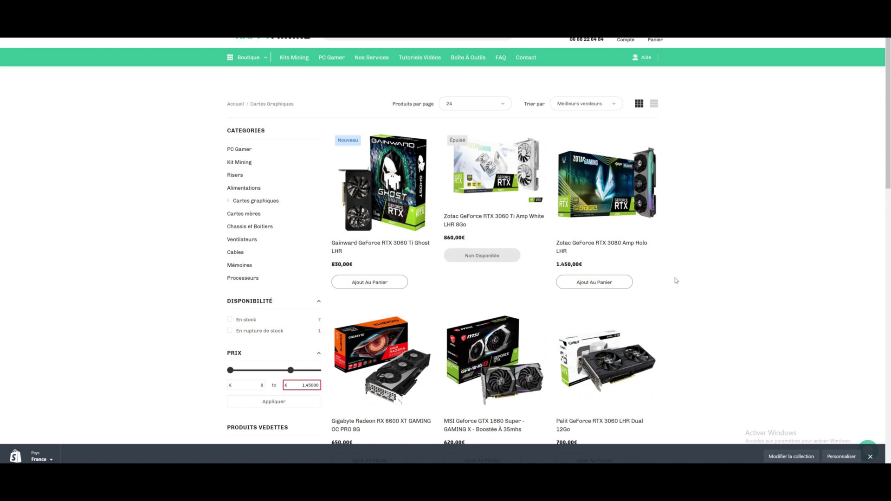
- Check the mining shop's graphics card prices against the spreadsheet's 3060Ti LHR and 3080 LHR average prices
{"action": "scroll", "coordinate": [689, 286], "scroll_direction": "down", "scroll_amount": 2}
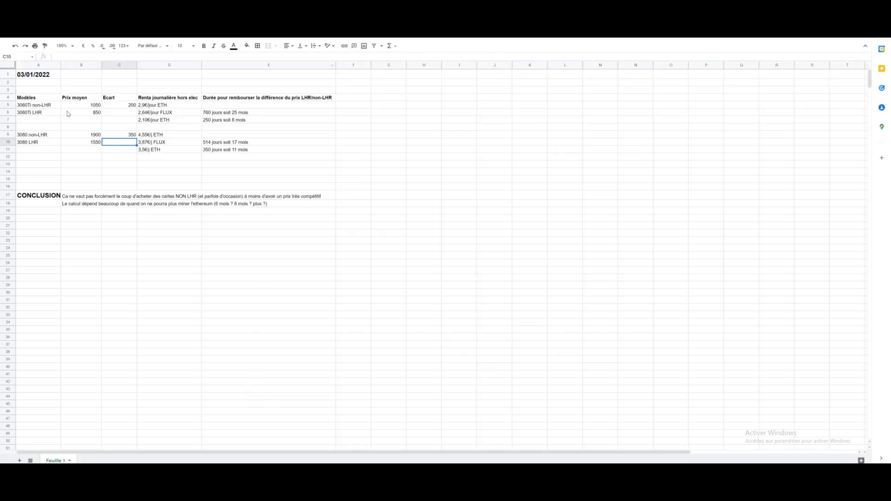
{"action": "left_click", "coordinate": [65, 114]}
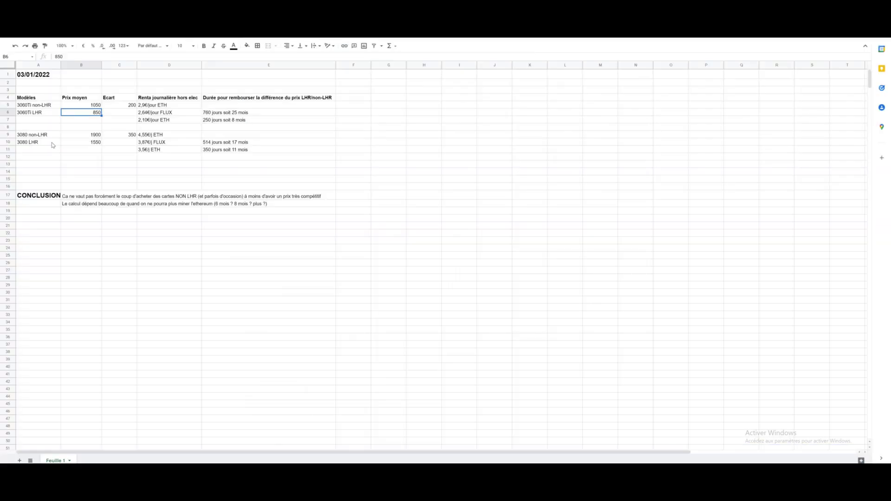
{"action": "left_click", "coordinate": [89, 144]}
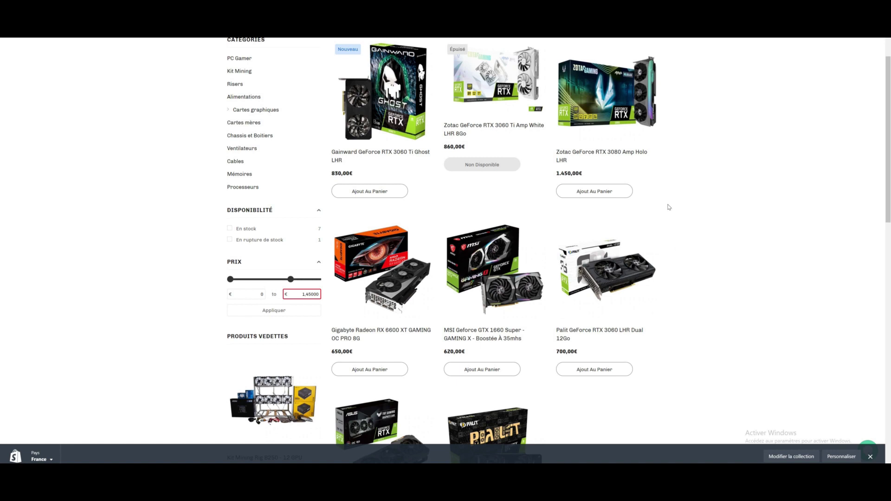
{"action": "scroll", "coordinate": [669, 207], "scroll_direction": "up", "scroll_amount": 2}
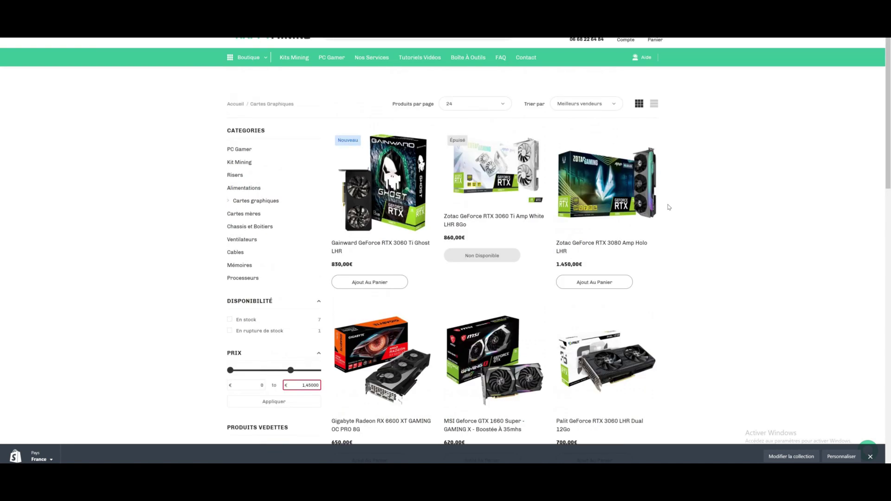
{"action": "scroll", "coordinate": [668, 207], "scroll_direction": "down", "scroll_amount": 1}
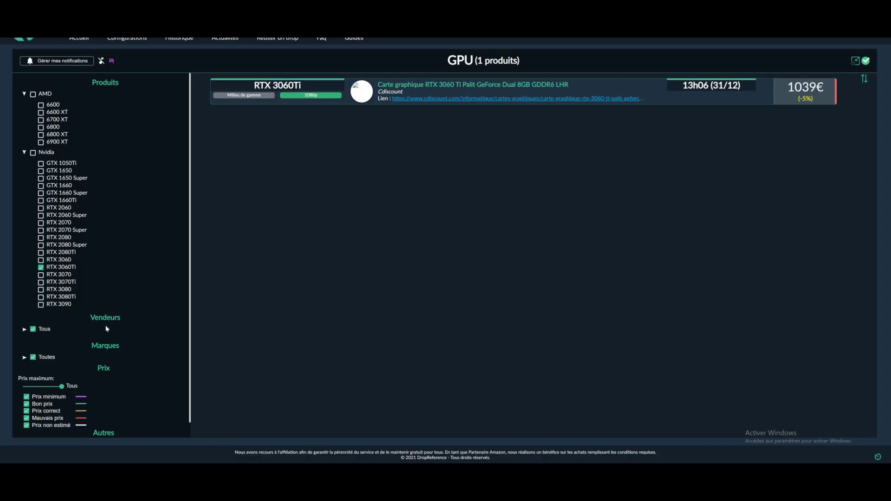
- Switch to the DropReference GPU drop list and remove RTX 3060Ti from the product filter
{"action": "scroll", "coordinate": [413, 236], "scroll_direction": "down", "scroll_amount": 1}
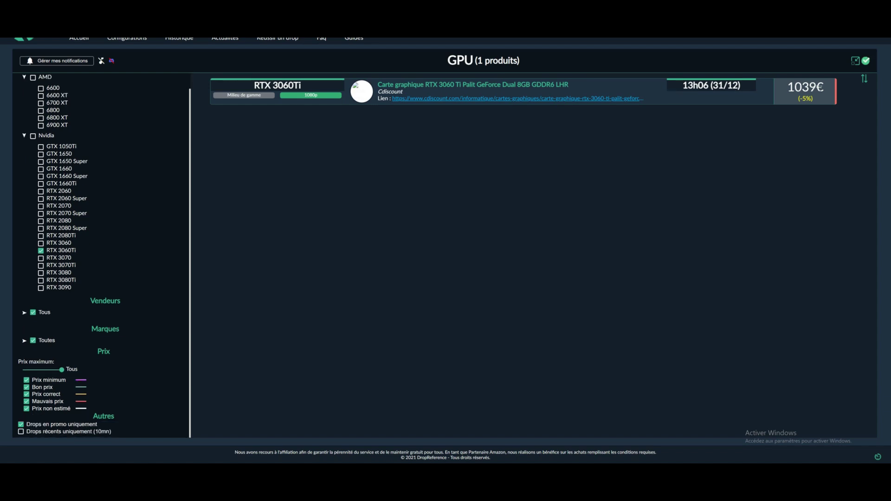
{"action": "left_click", "coordinate": [41, 251]}
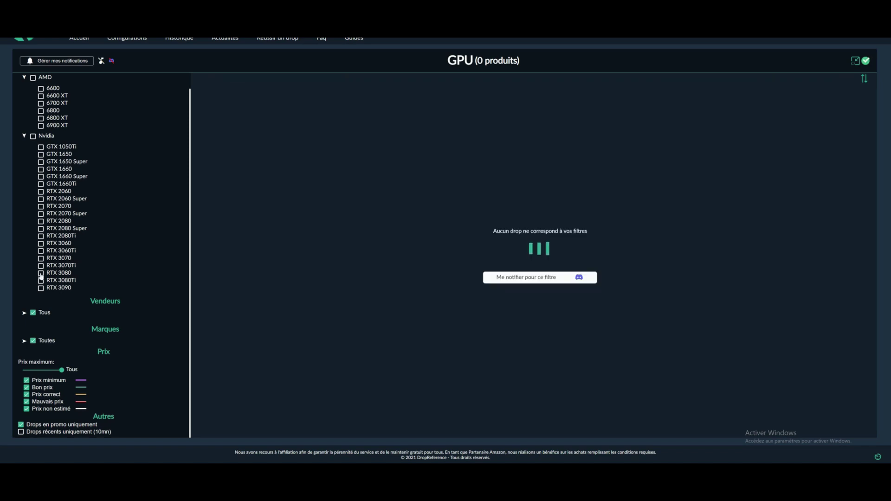